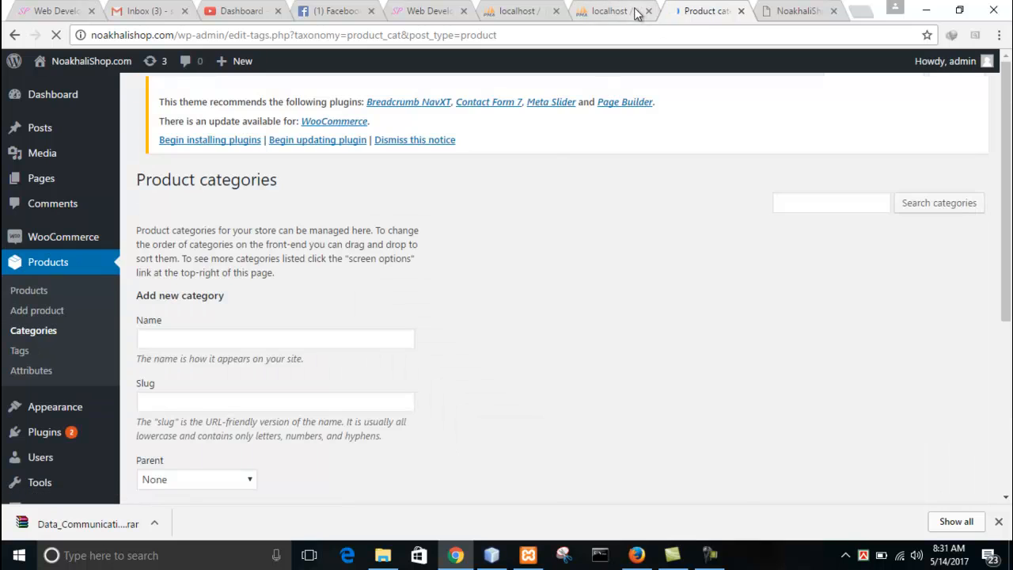
Add a new top-level product category named Shirt
click(244, 342)
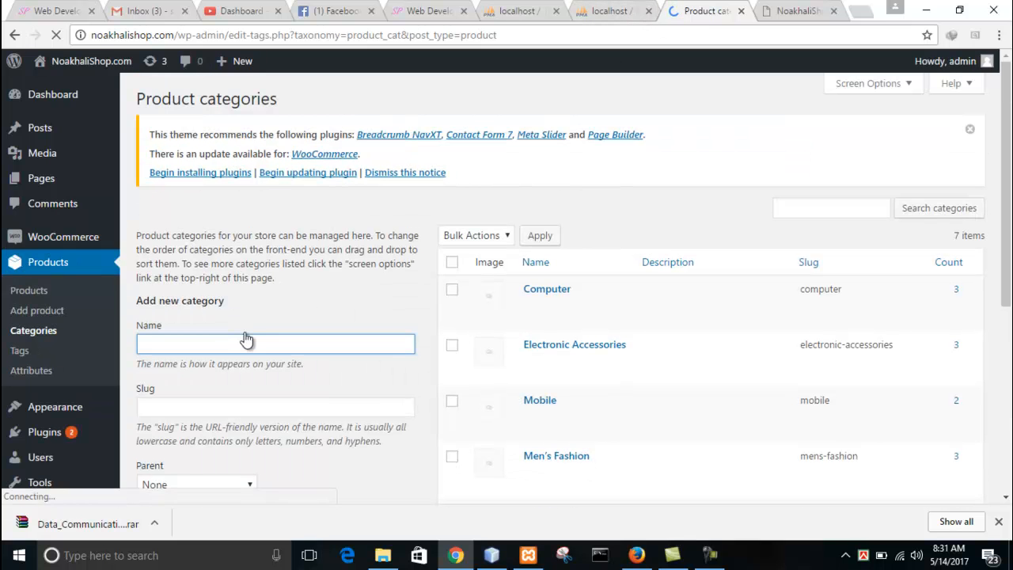
mouse_move(615, 282)
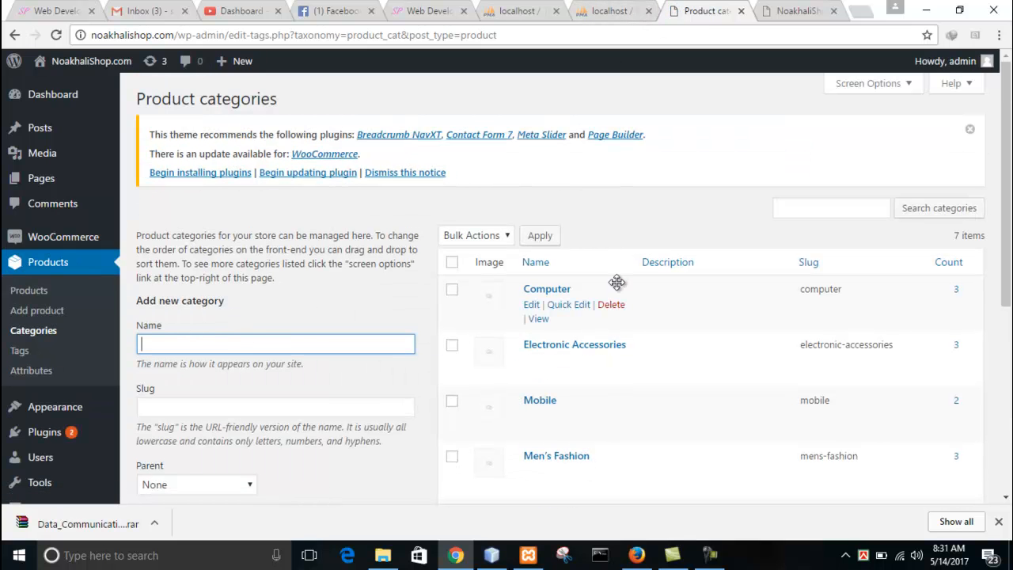
scroll(581, 305, down, 1)
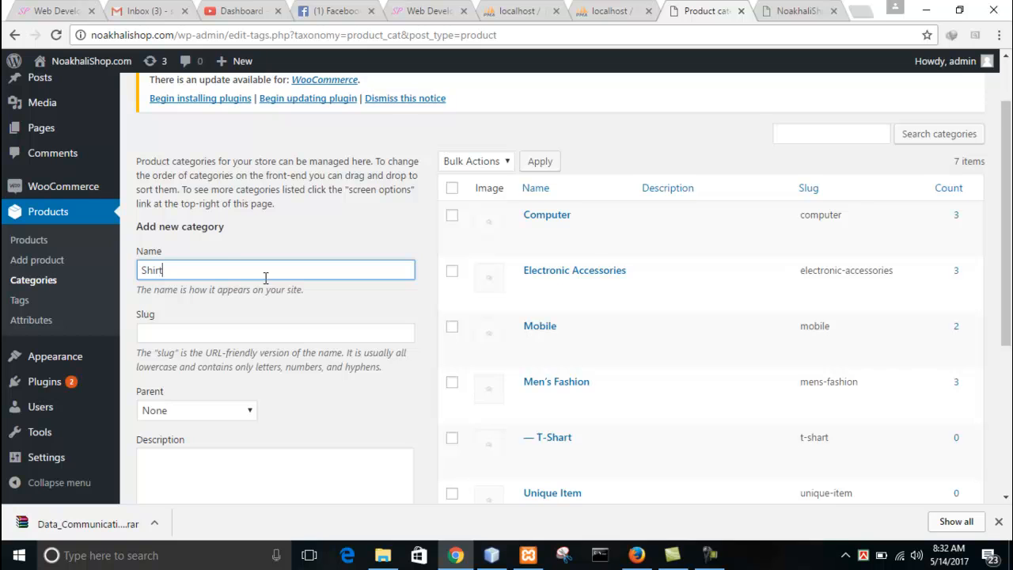
scroll(200, 336, down, 3)
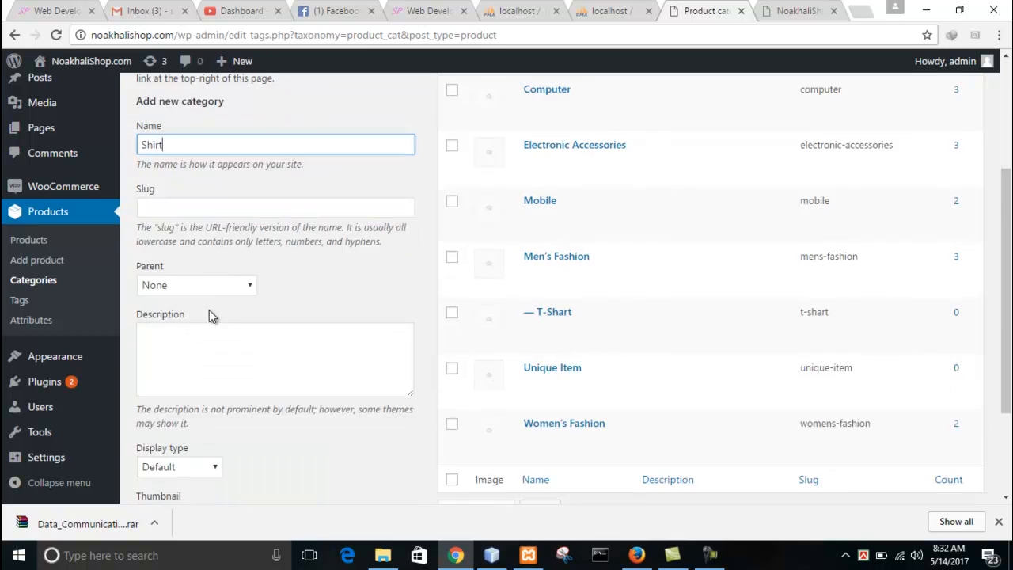
click(204, 476)
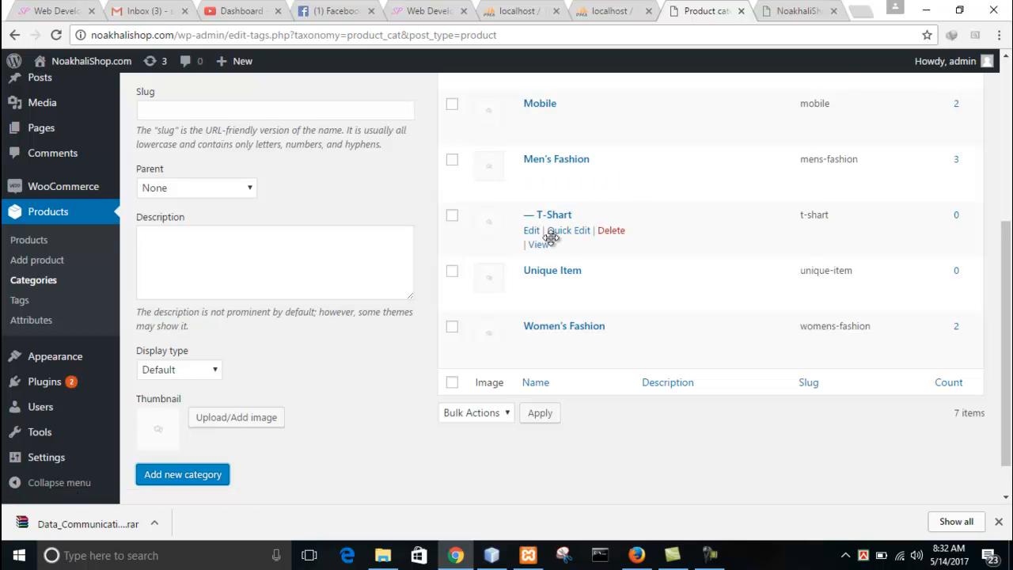
View the new Shirt category's storefront page in a separate tab, and return to the product categories
scroll(608, 217, up, 3)
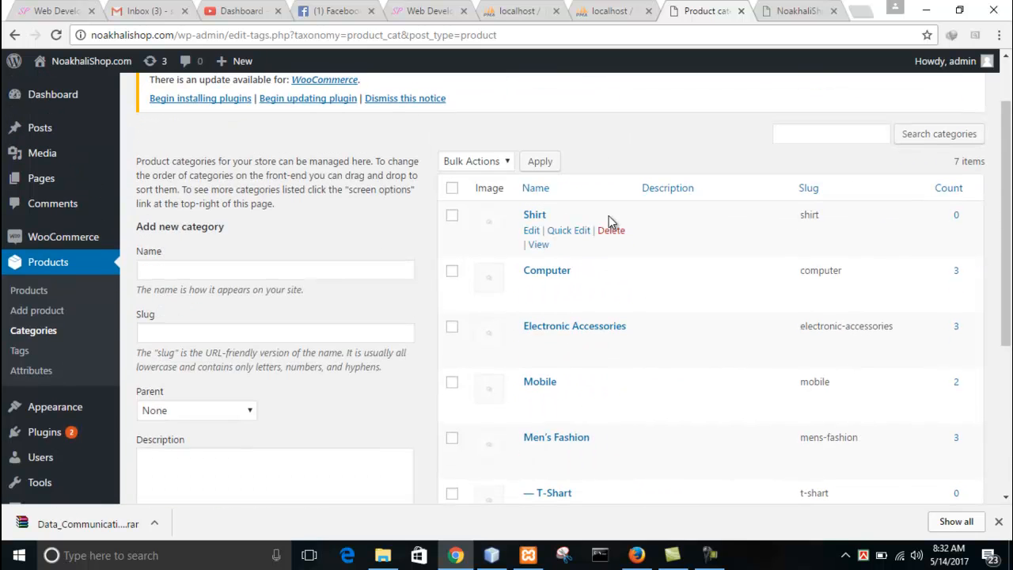
ctrl+click(538, 246)
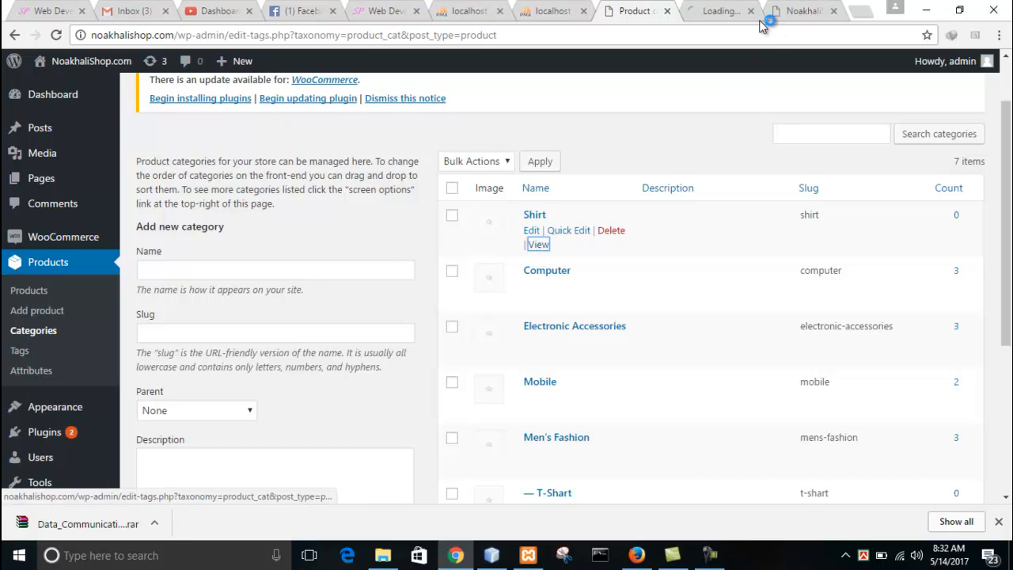
click(735, 11)
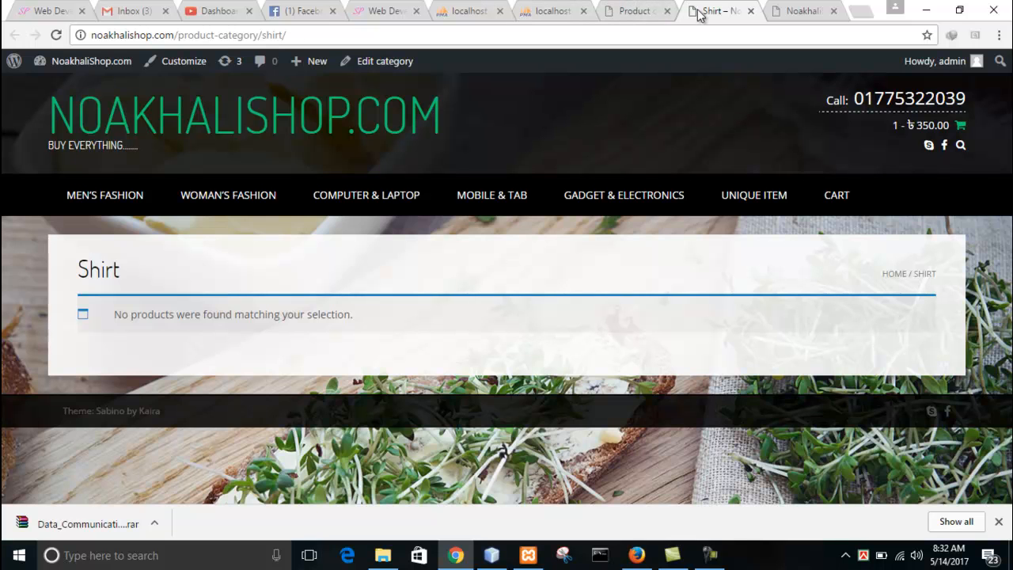
click(650, 12)
click(712, 11)
click(651, 11)
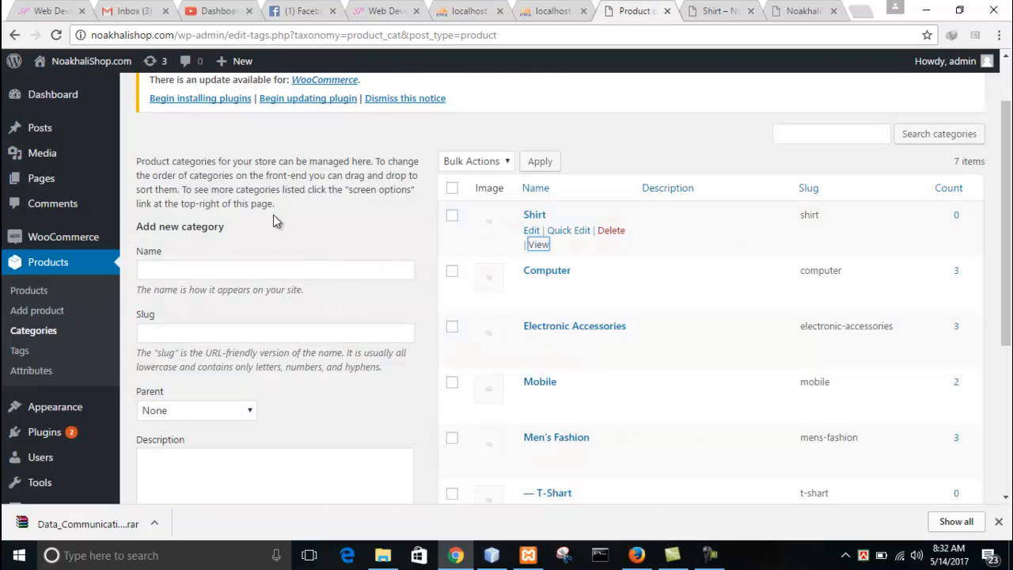
Check the web address of the Shirt category's storefront page and go back to the category list
scroll(271, 269, up, 1)
scroll(525, 140, down, 3)
scroll(532, 158, up, 2)
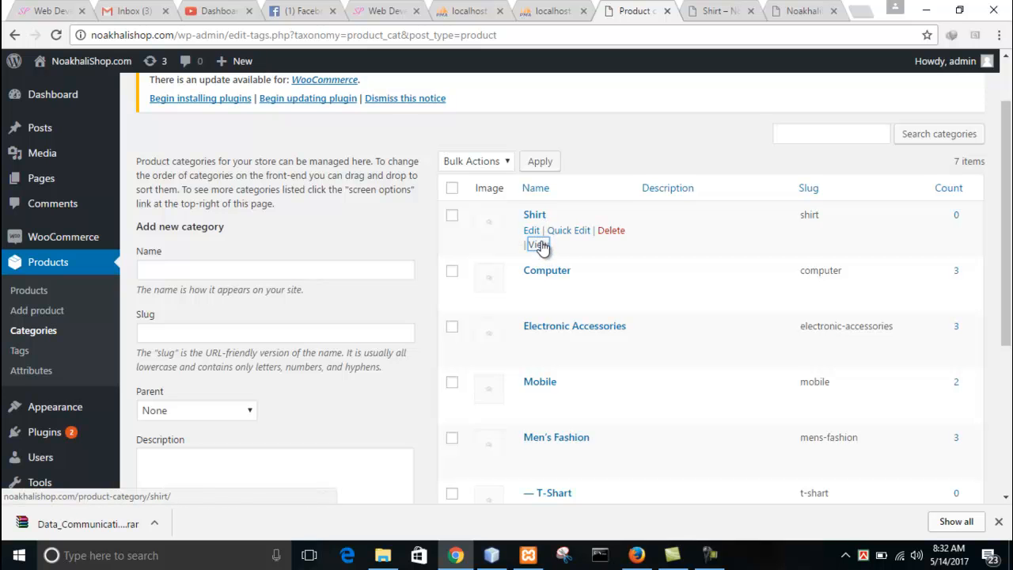
click(704, 16)
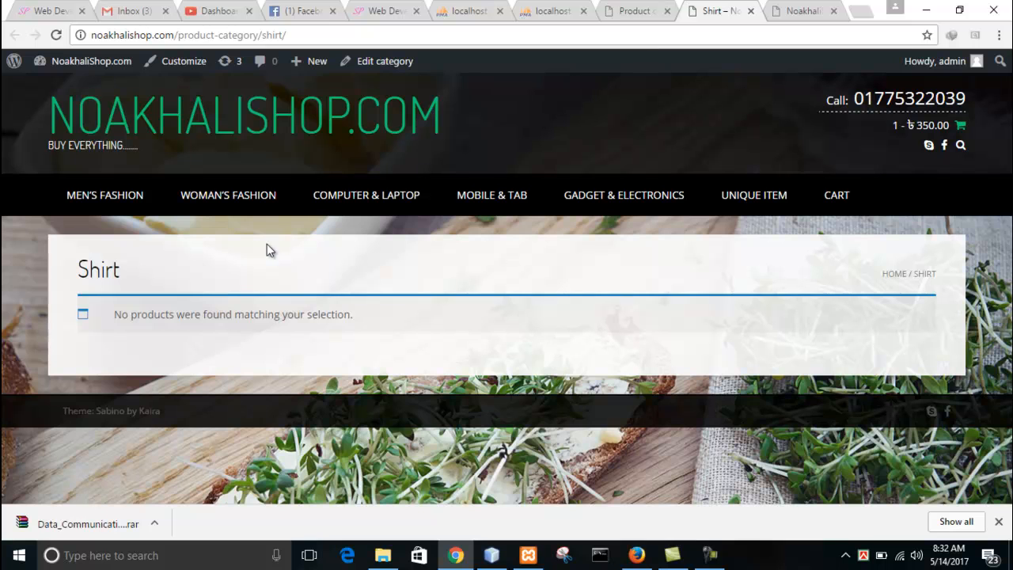
click(325, 32)
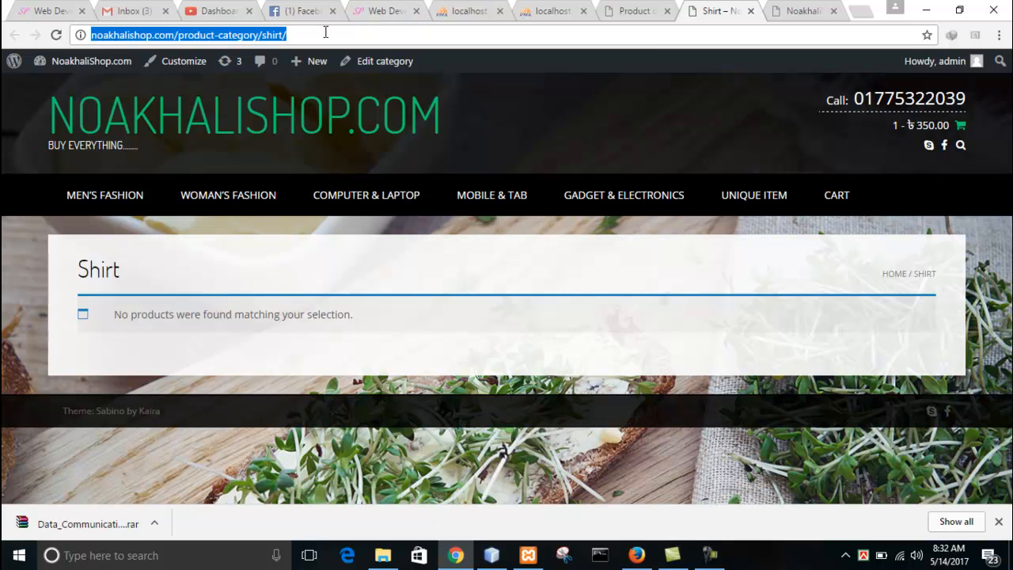
mouse_move(333, 59)
click(638, 13)
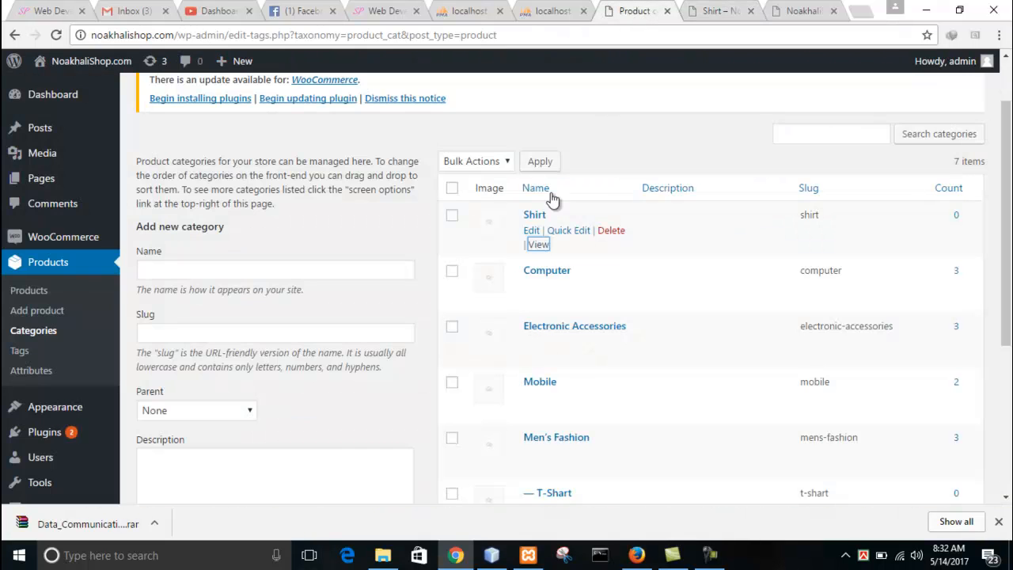
Open the Shirt category's storefront page, copy its full URL, and return to the product categories
click(539, 246)
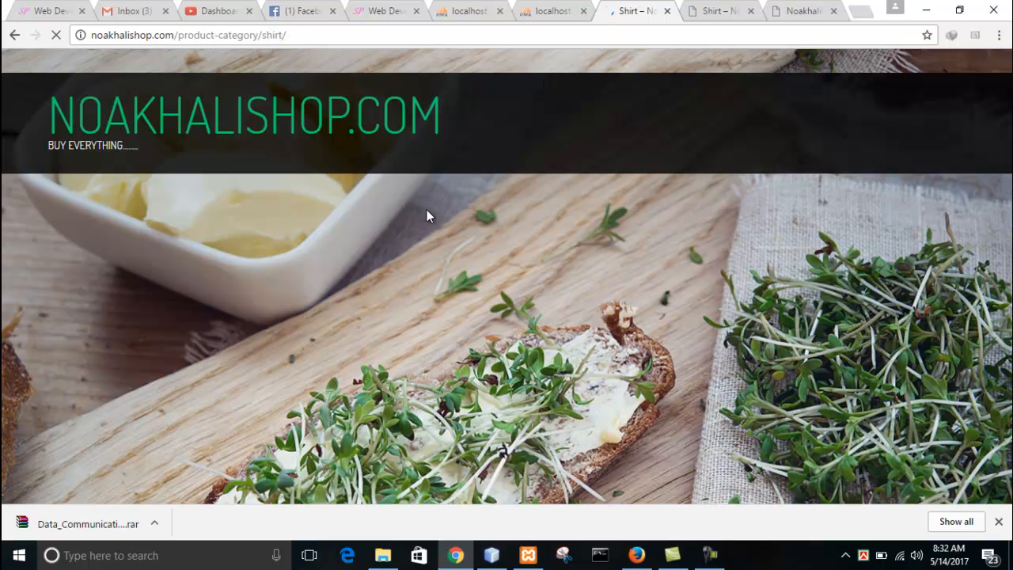
click(313, 32)
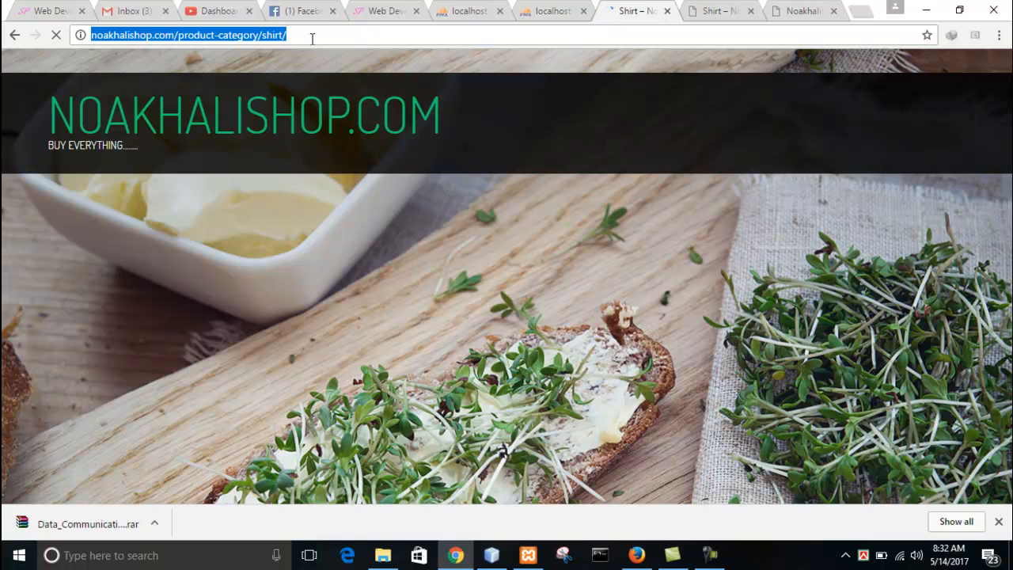
click(314, 40)
drag(334, 35, 82, 35)
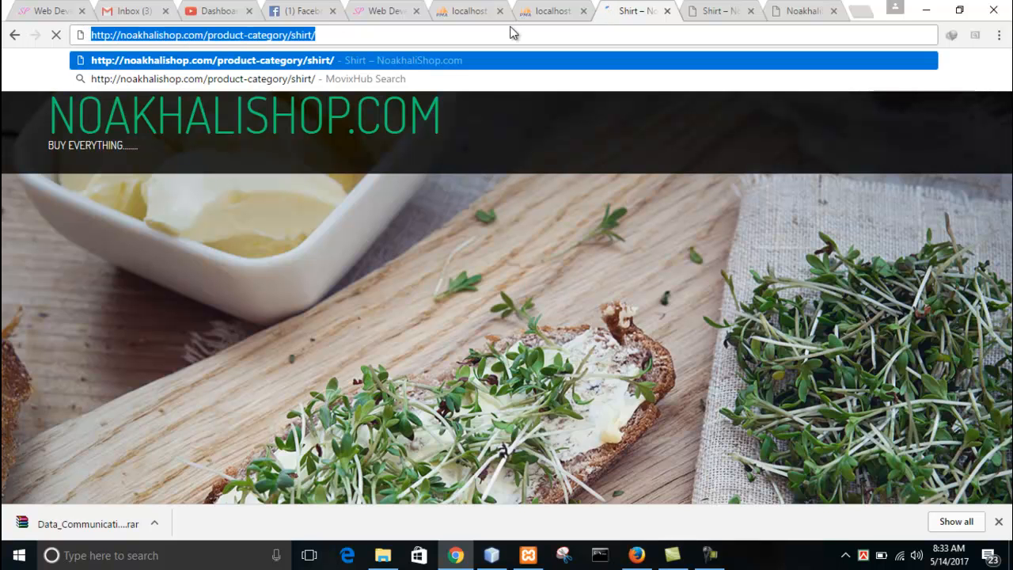
click(11, 35)
Open the site's menu editor with the Main Menu structure and its item sources
scroll(523, 335, down, 3)
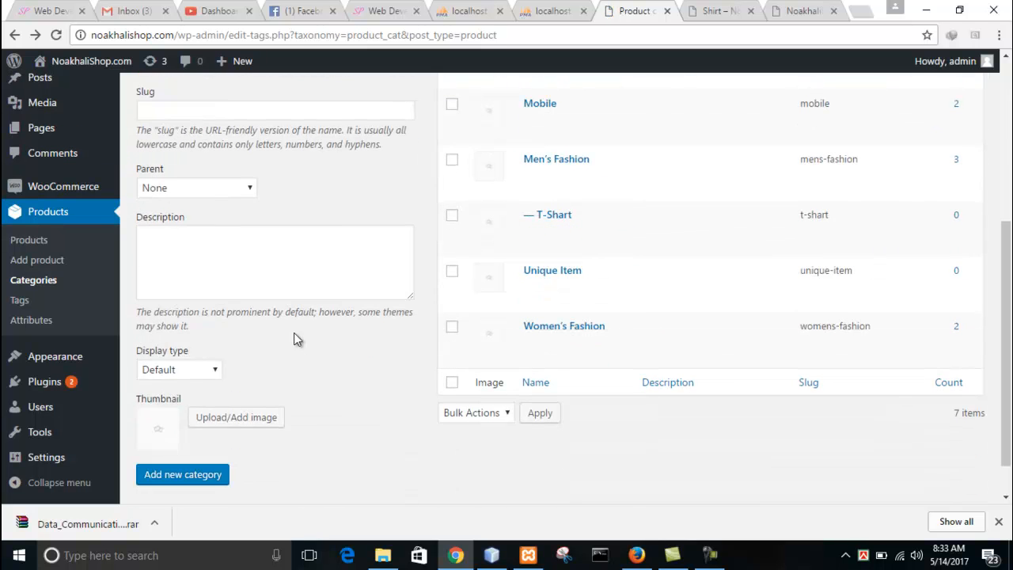
mouse_move(77, 362)
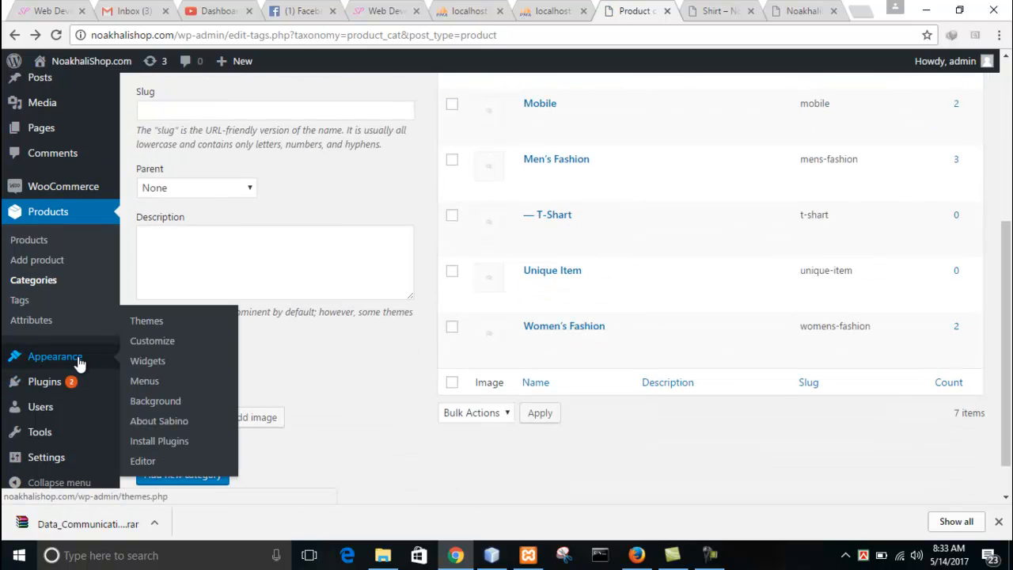
click(155, 383)
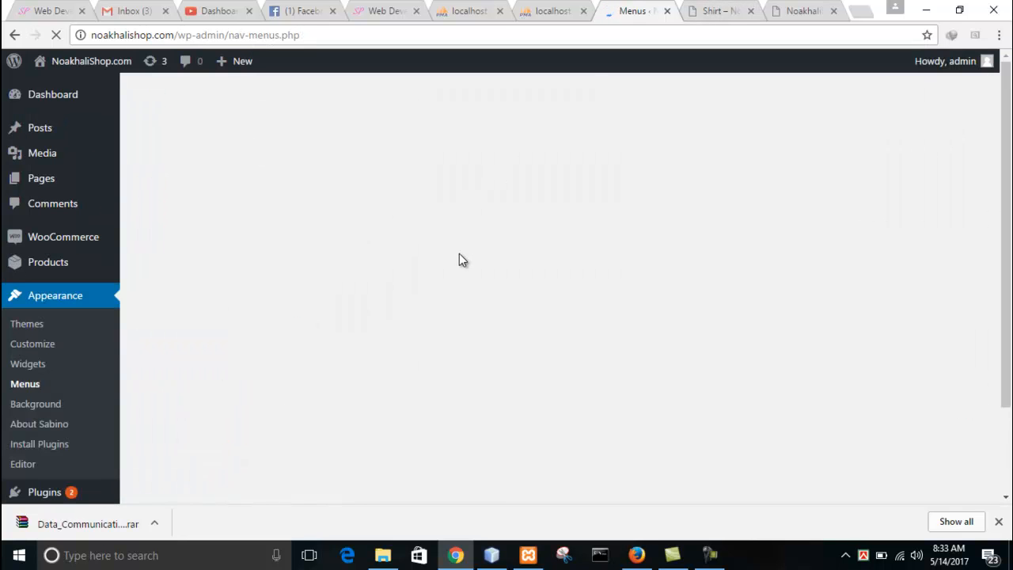
scroll(277, 325, down, 3)
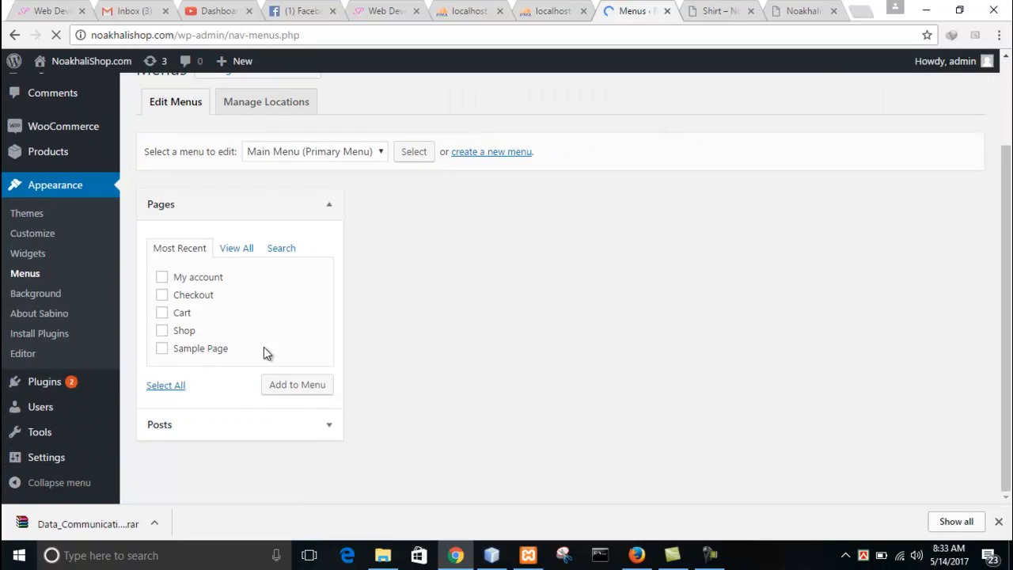
scroll(320, 427, down, 5)
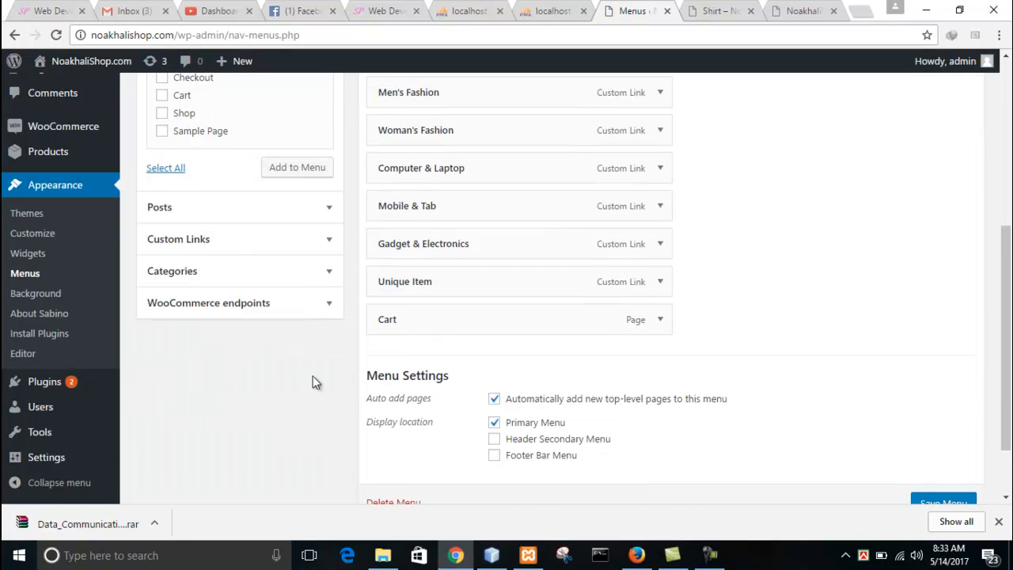
Add a custom link with the copied Shirt category URL and the link text Shirt to the Main Menu
click(321, 247)
click(264, 99)
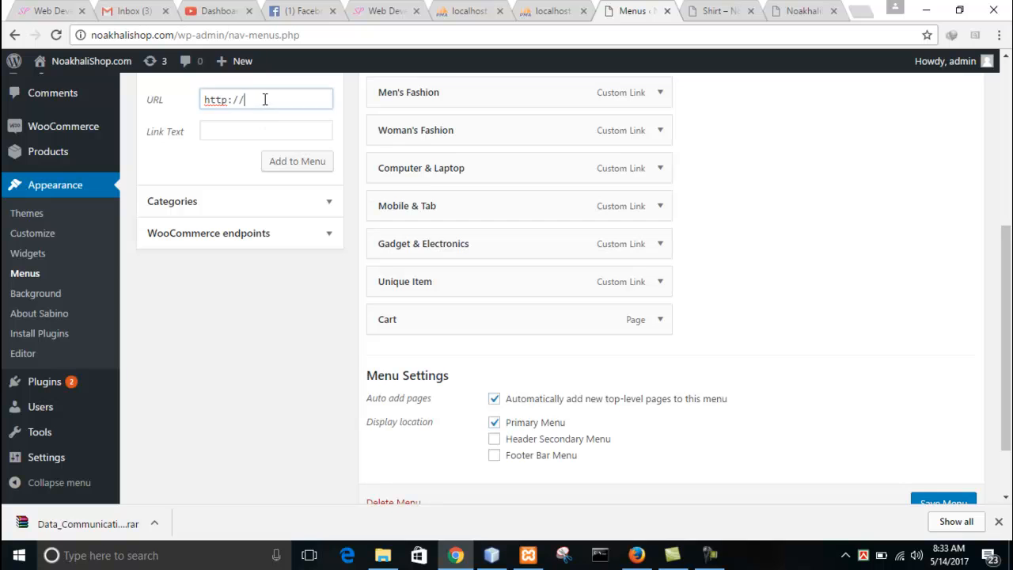
scroll(266, 293, up, 2)
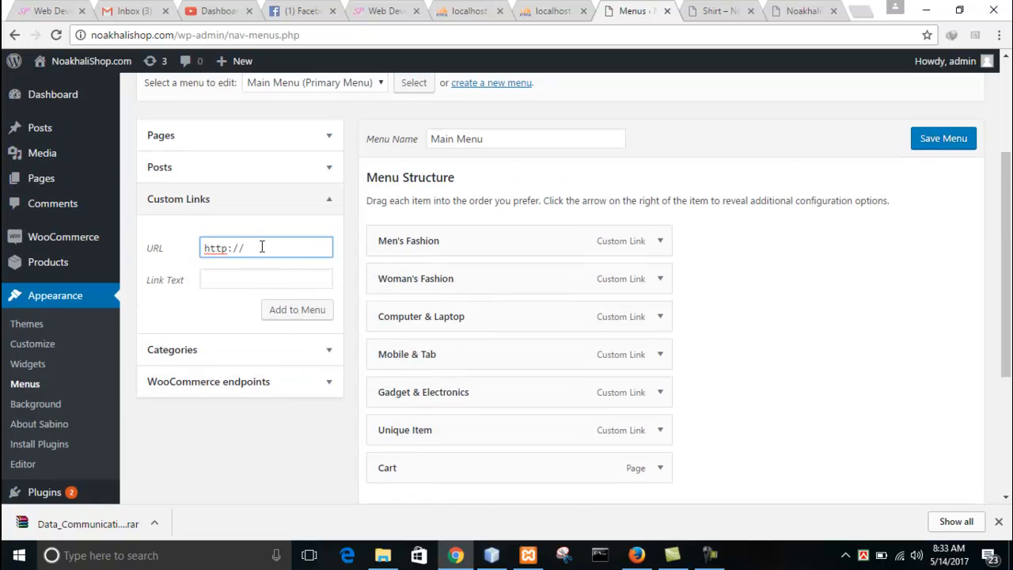
drag(262, 247, 200, 237)
key(ctrl+v)
click(294, 282)
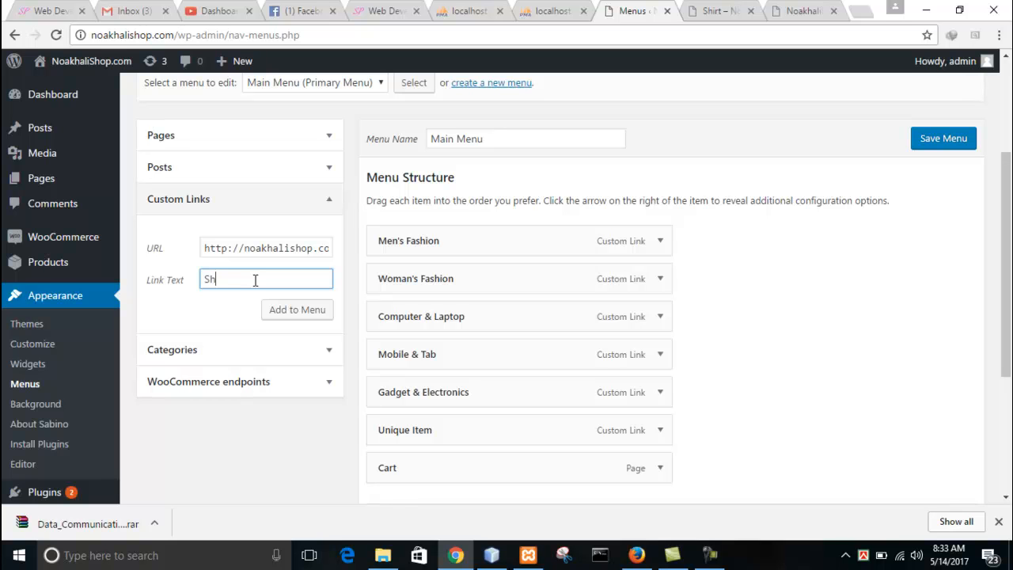
click(294, 314)
Move the Shirt item directly below Men's Fashion and nest it as a sub item
scroll(383, 353, down, 2)
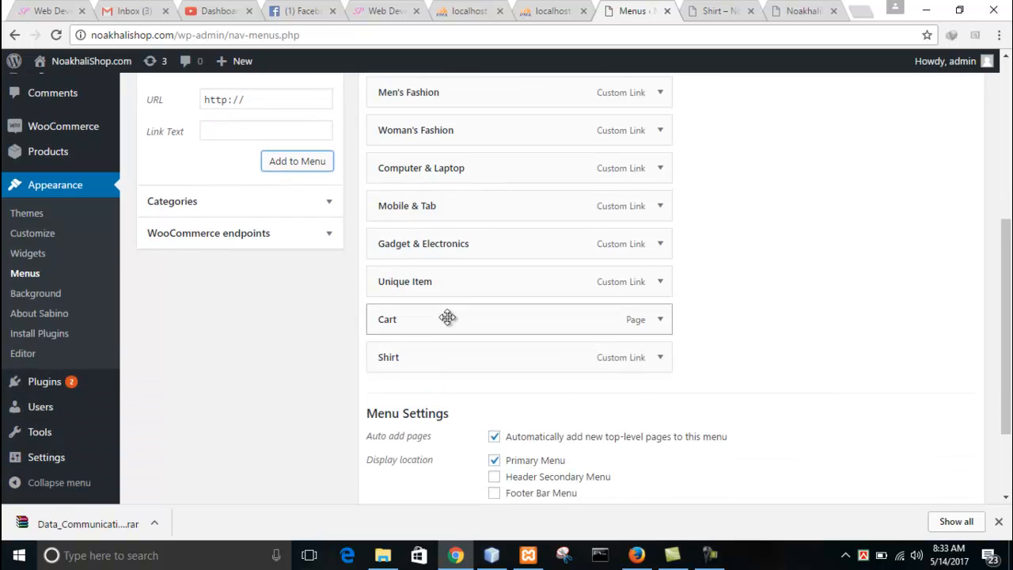
scroll(473, 229, up, 2)
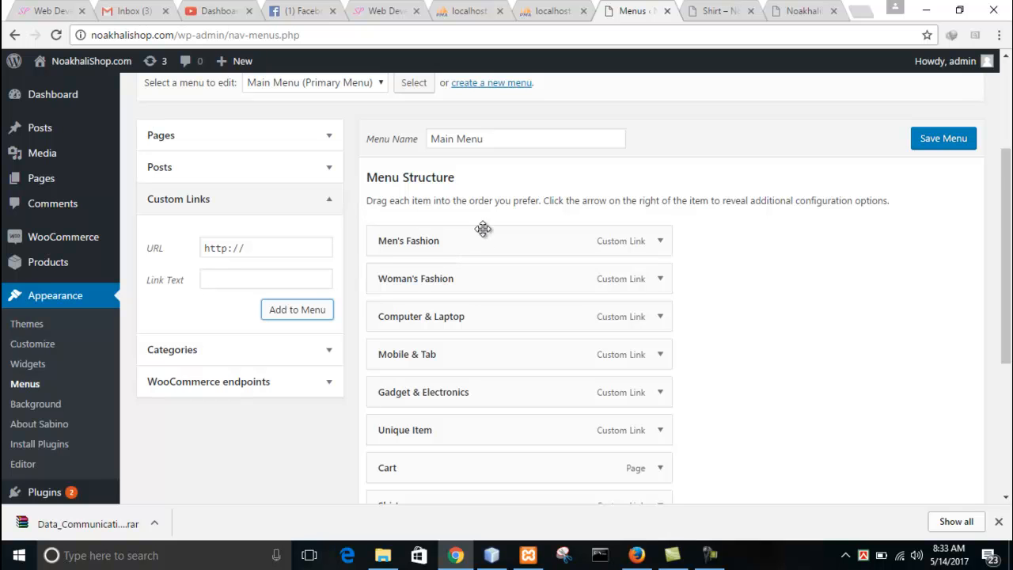
scroll(484, 231, down, 2)
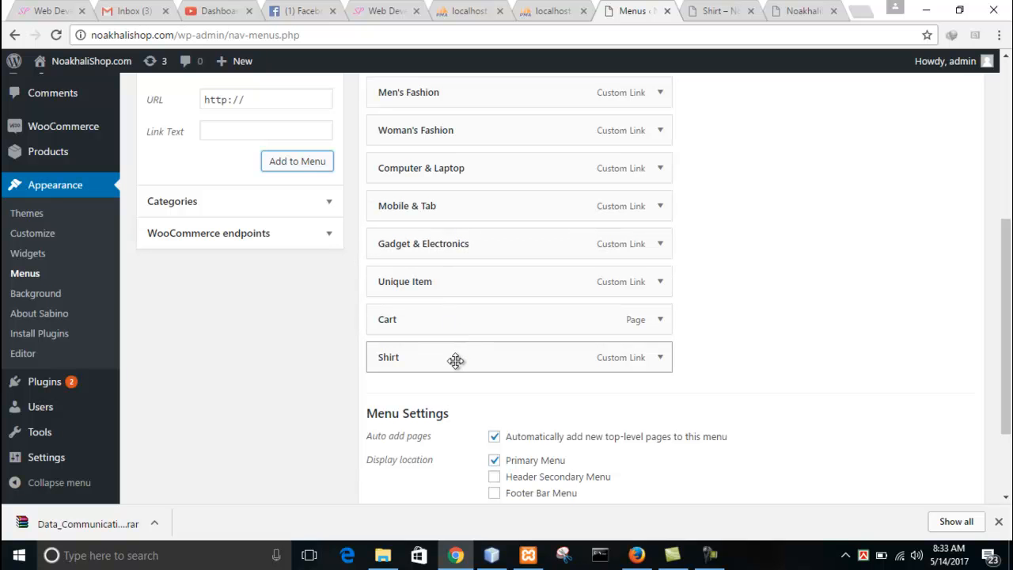
scroll(457, 364, up, 1)
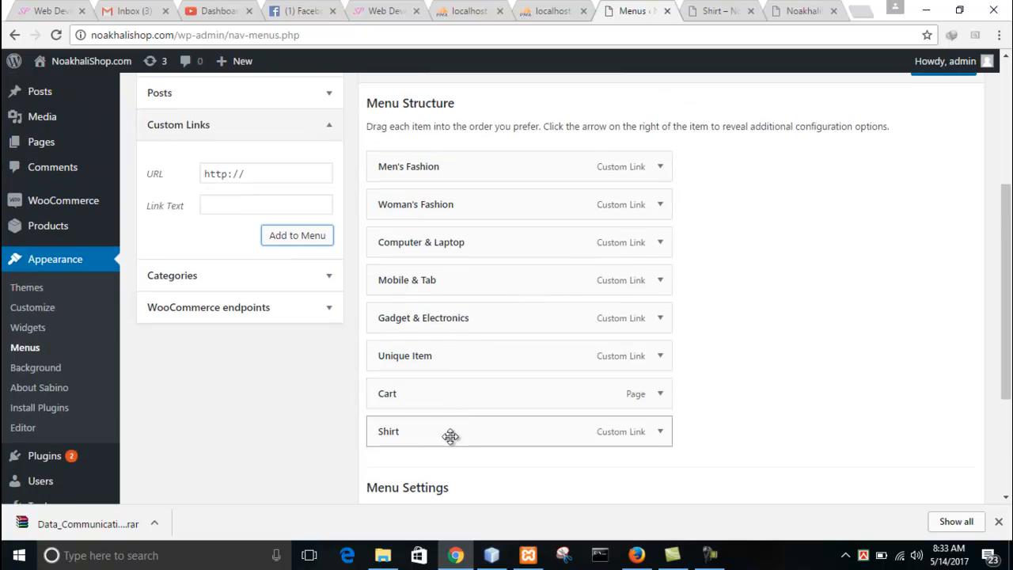
drag(438, 438, 442, 207)
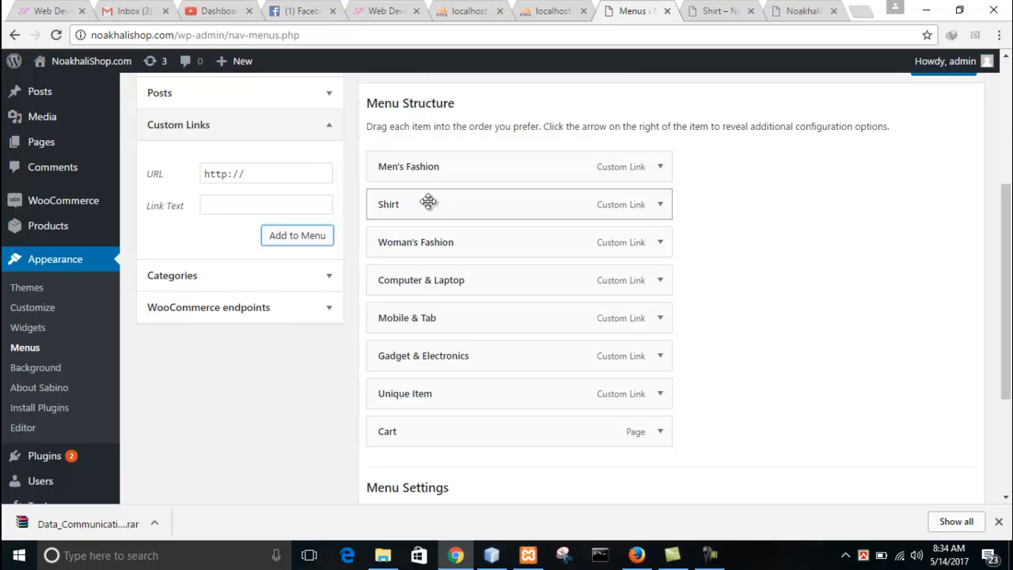
drag(413, 202, 439, 208)
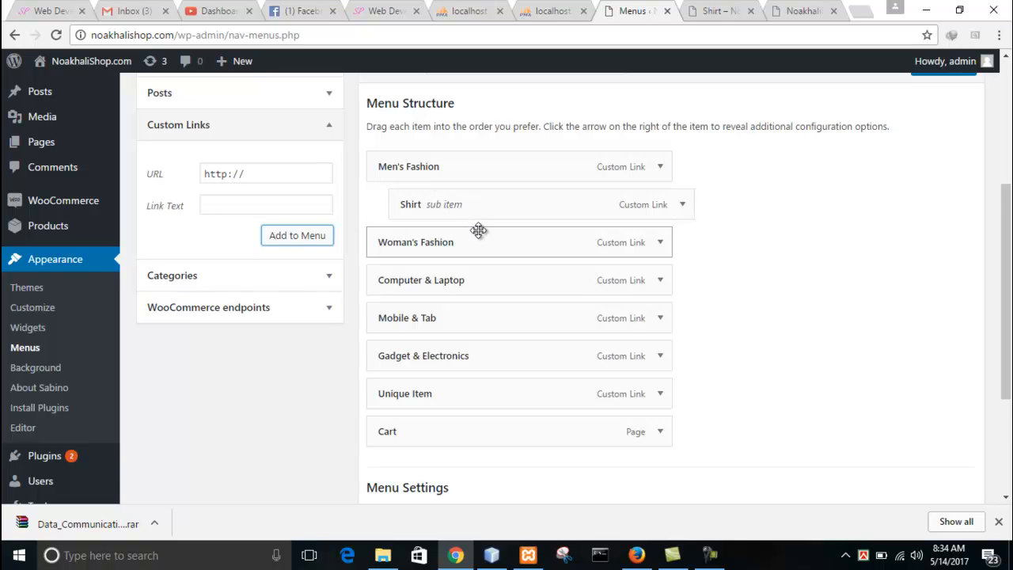
Review the Main Menu structure and save the menu
scroll(477, 229, down, 1)
scroll(468, 194, up, 1)
scroll(468, 194, up, 1)
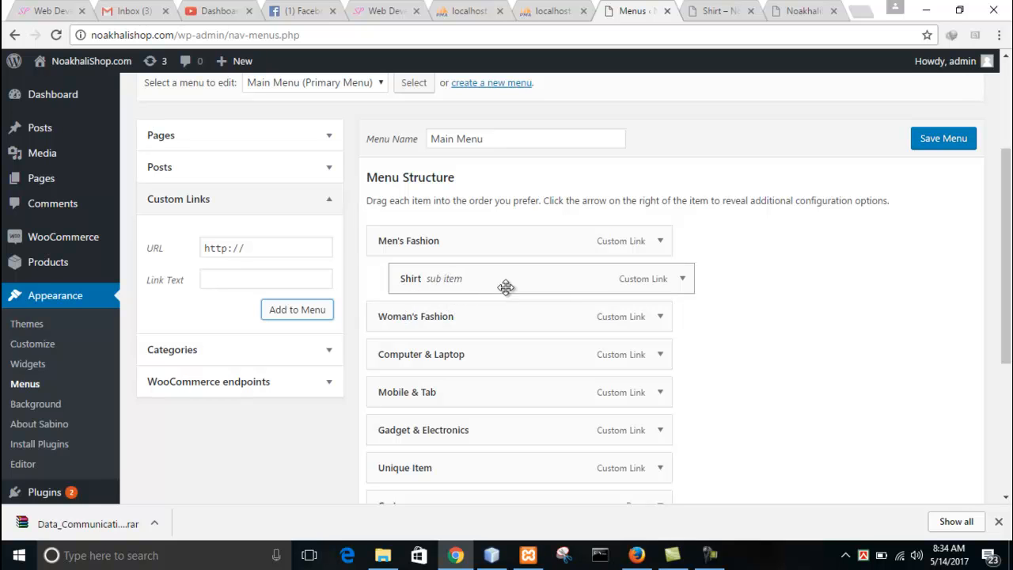
scroll(725, 317, down, 3)
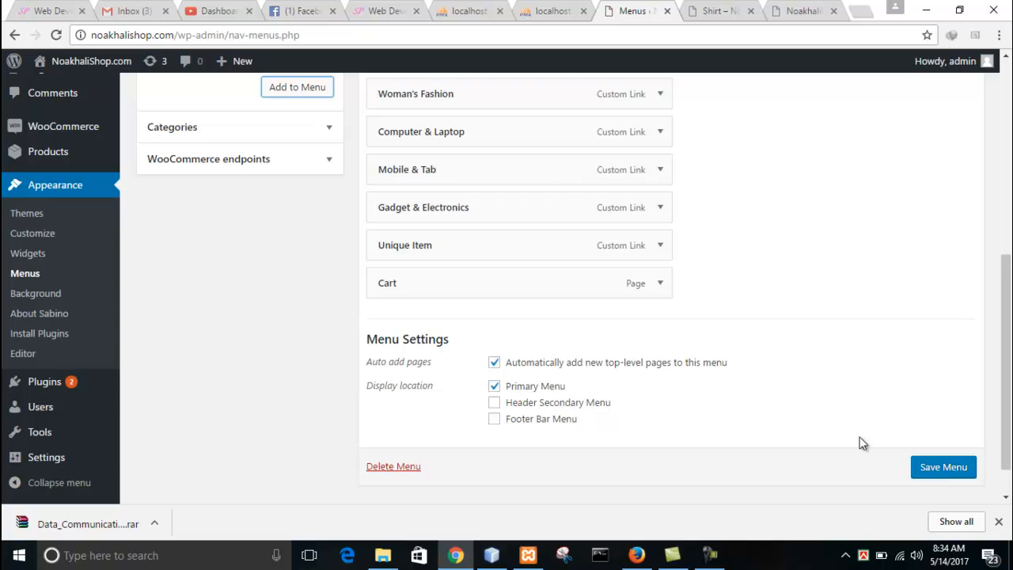
scroll(853, 396, down, 1)
click(940, 422)
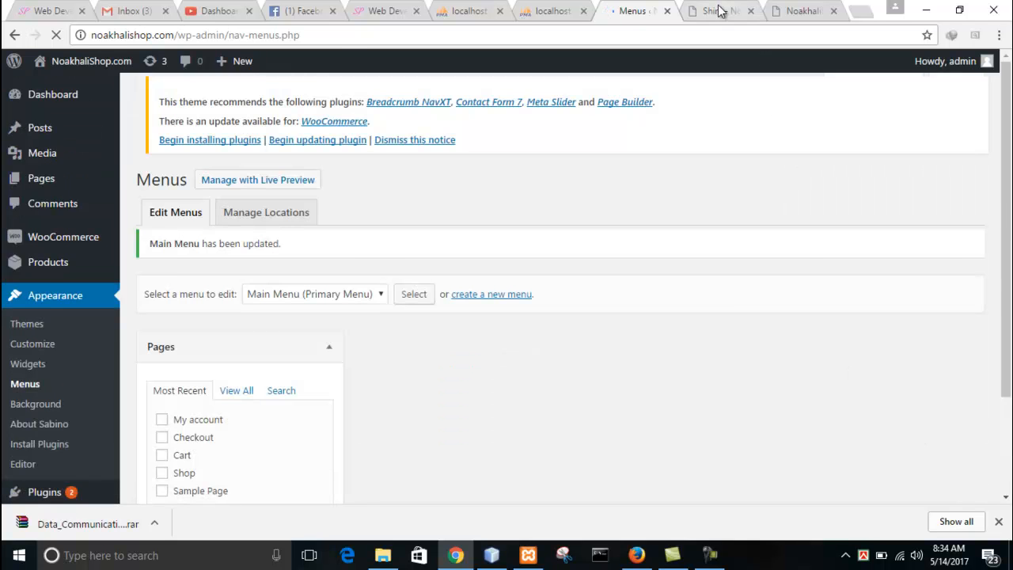
Reload the noakhalishop.com homepage and check the Men's Fashion entry in the navigation for its submenu
click(716, 11)
click(800, 17)
click(330, 34)
key(Return)
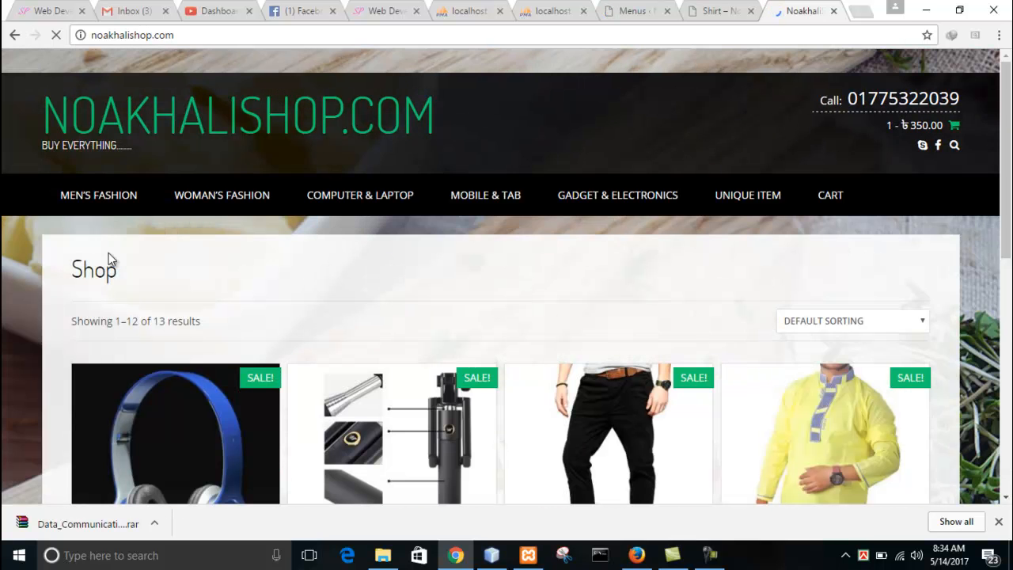
mouse_move(91, 206)
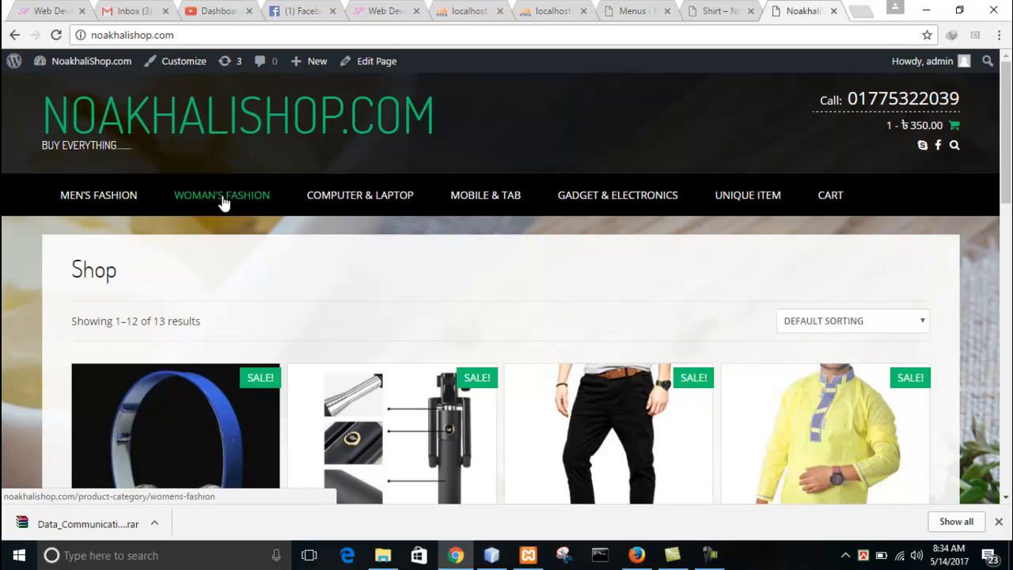
Open the Shirt category page from the Men's Fashion submenu in the shop's navigation
mouse_move(100, 237)
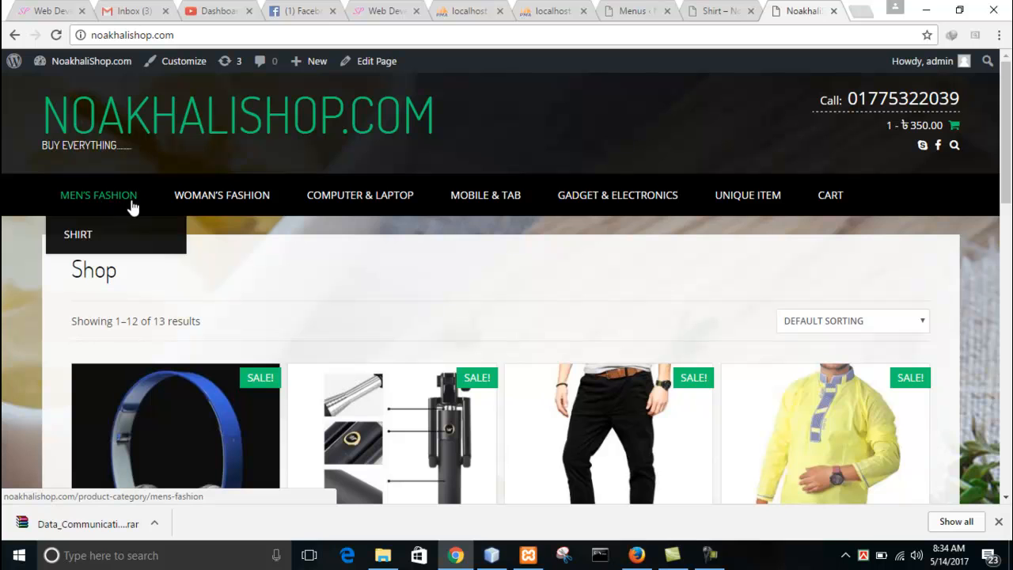
click(89, 237)
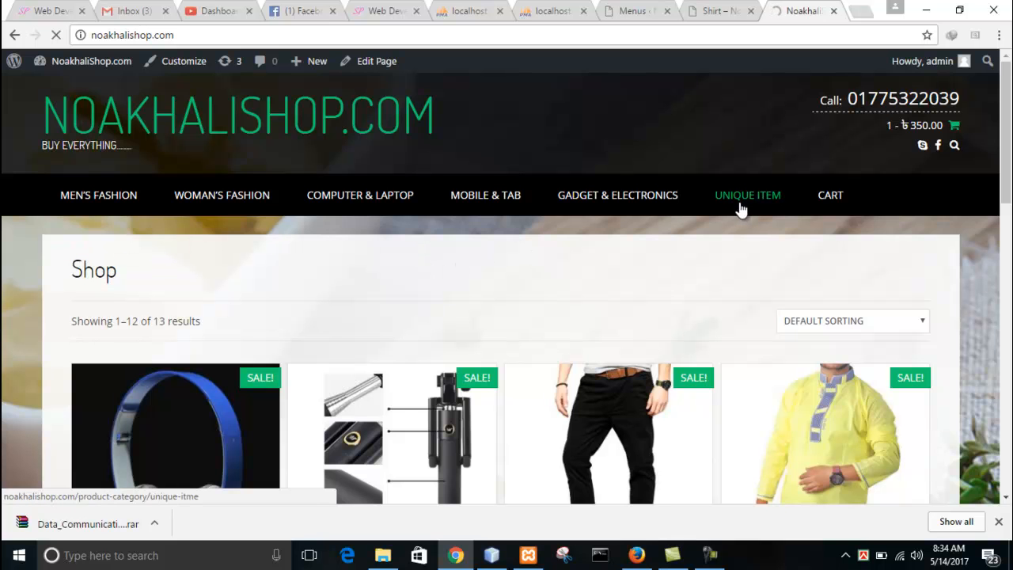
click(710, 556)
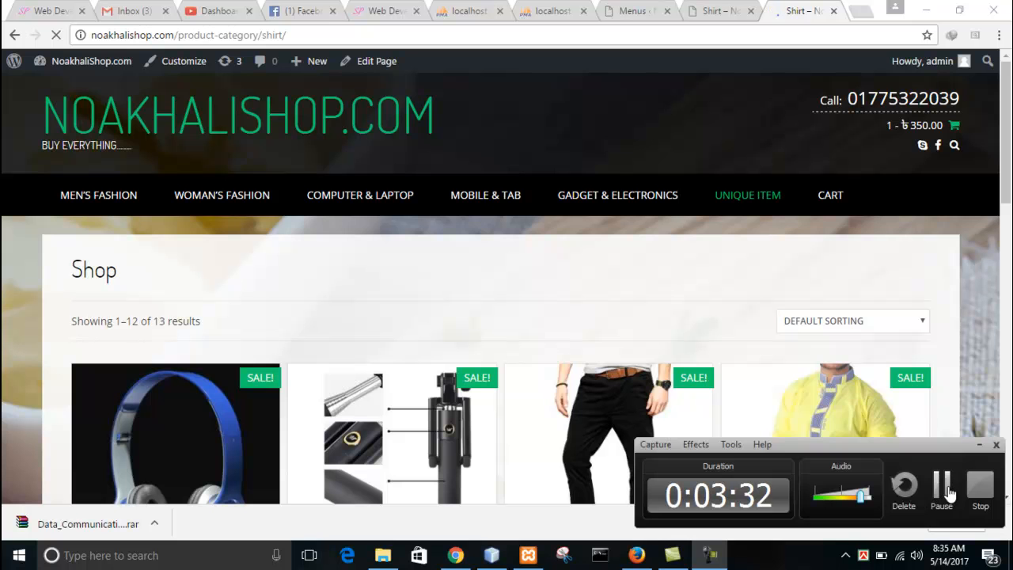
click(949, 492)
click(948, 493)
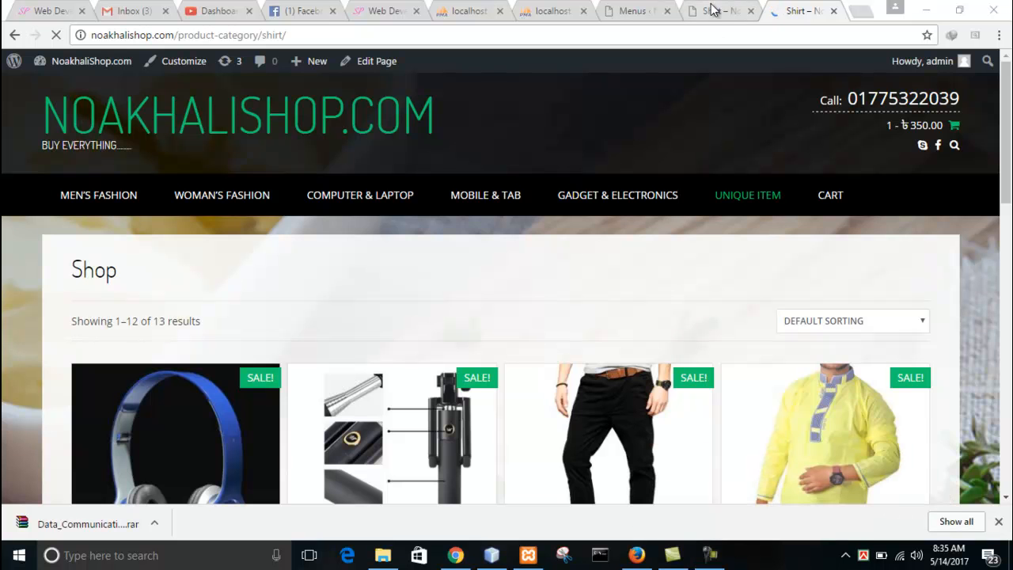
click(714, 10)
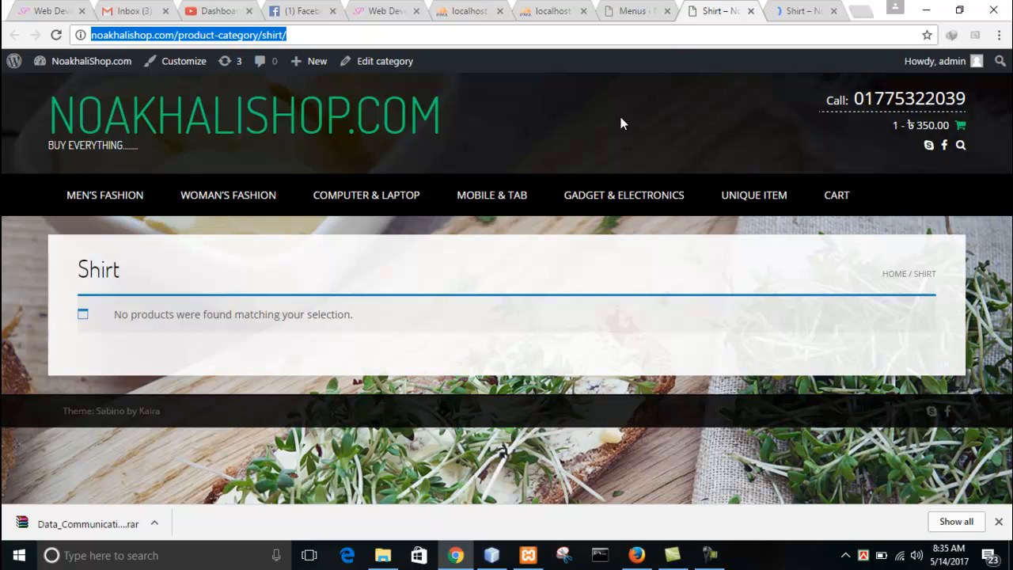
click(625, 8)
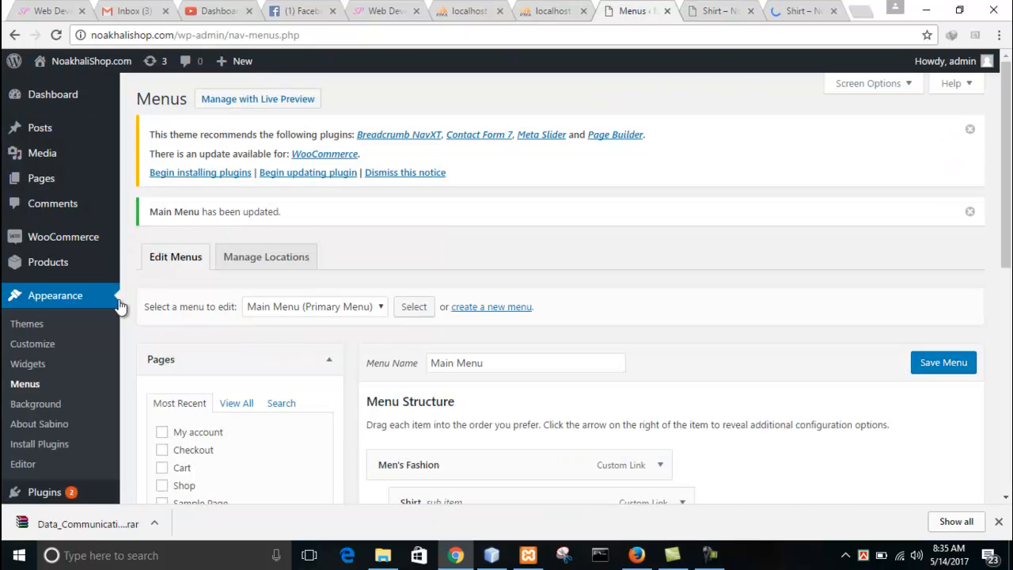
scroll(82, 343, down, 1)
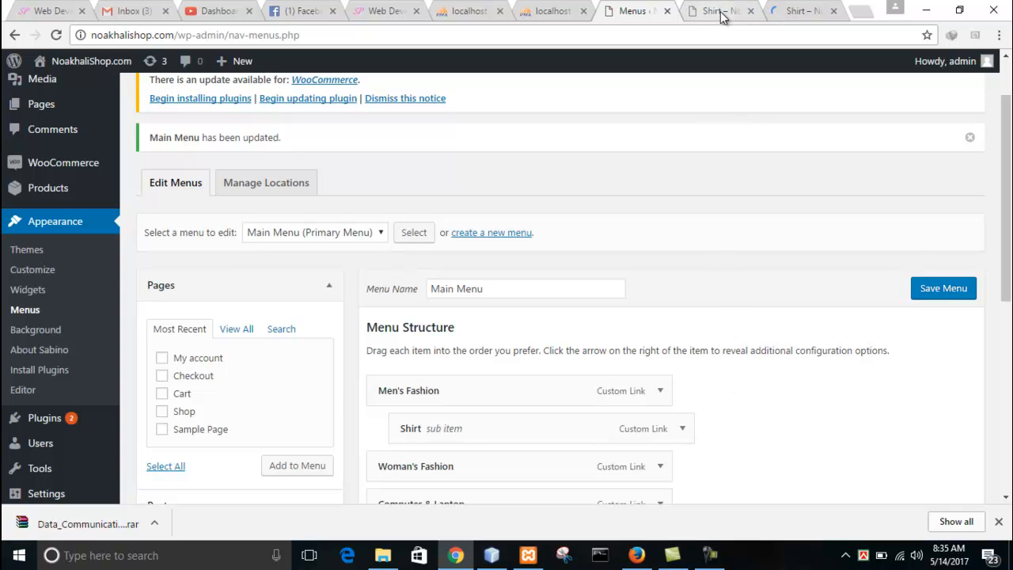
click(796, 11)
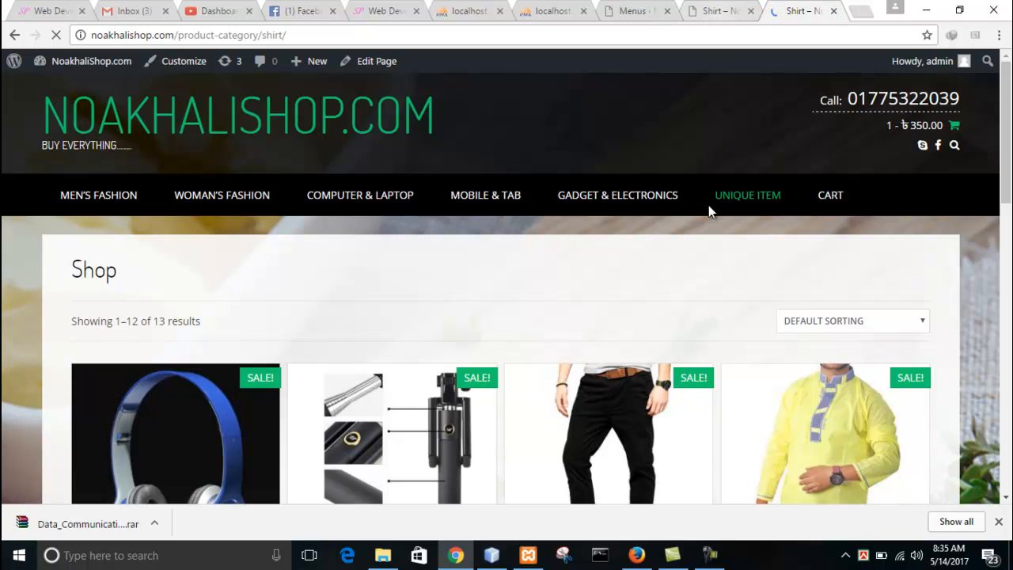
Examine the Main Menu structure and menu settings on the Menus page, along with the admin entries for plugins, users and settings
click(632, 7)
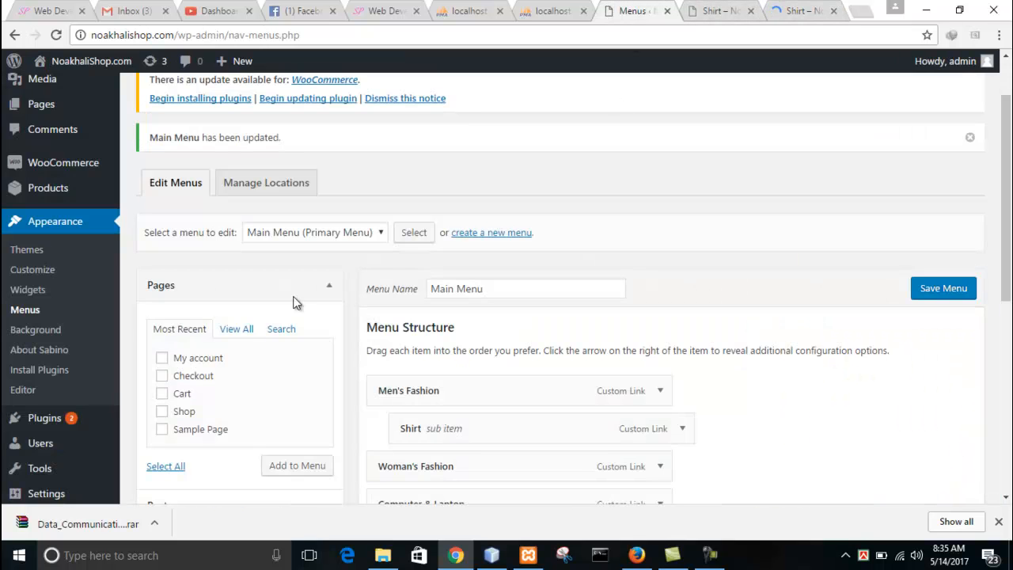
scroll(70, 407, down, 1)
scroll(71, 392, down, 3)
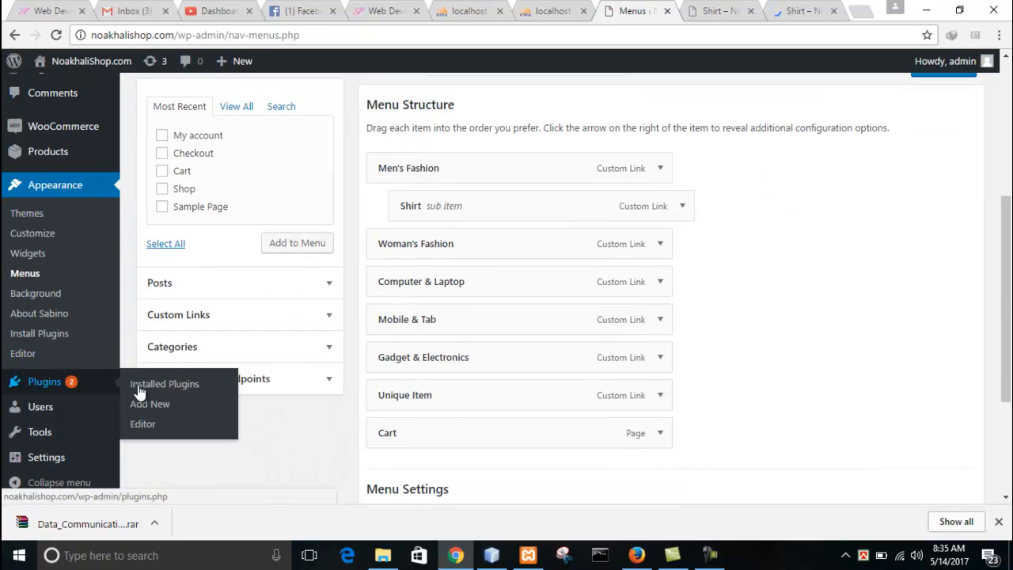
scroll(364, 313, down, 2)
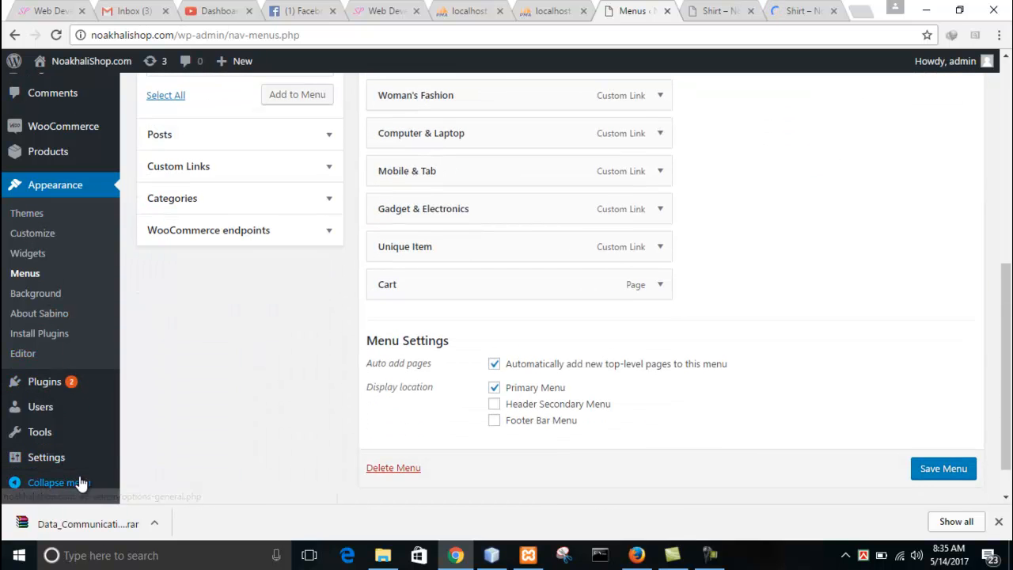
mouse_move(74, 470)
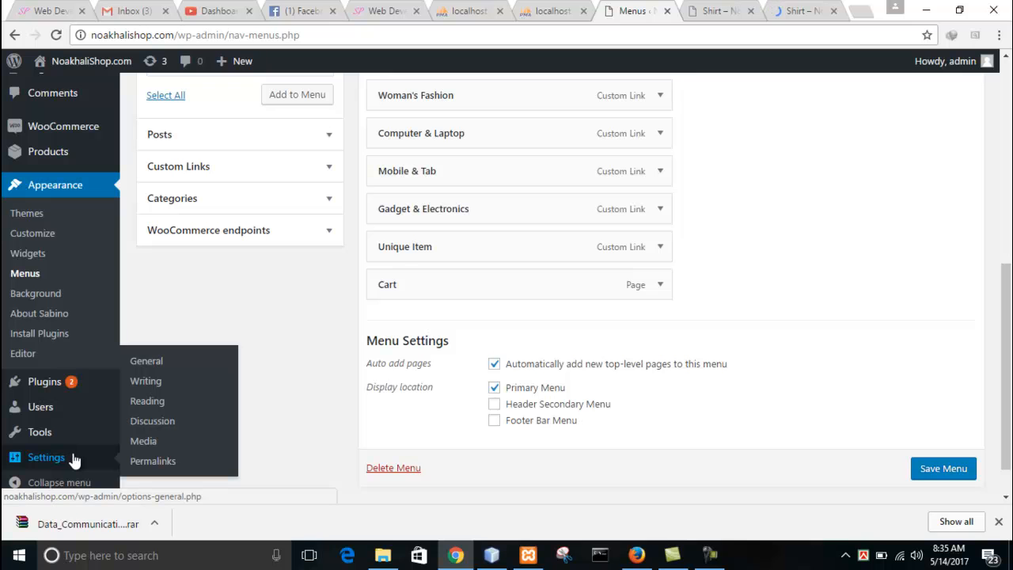
mouse_move(55, 409)
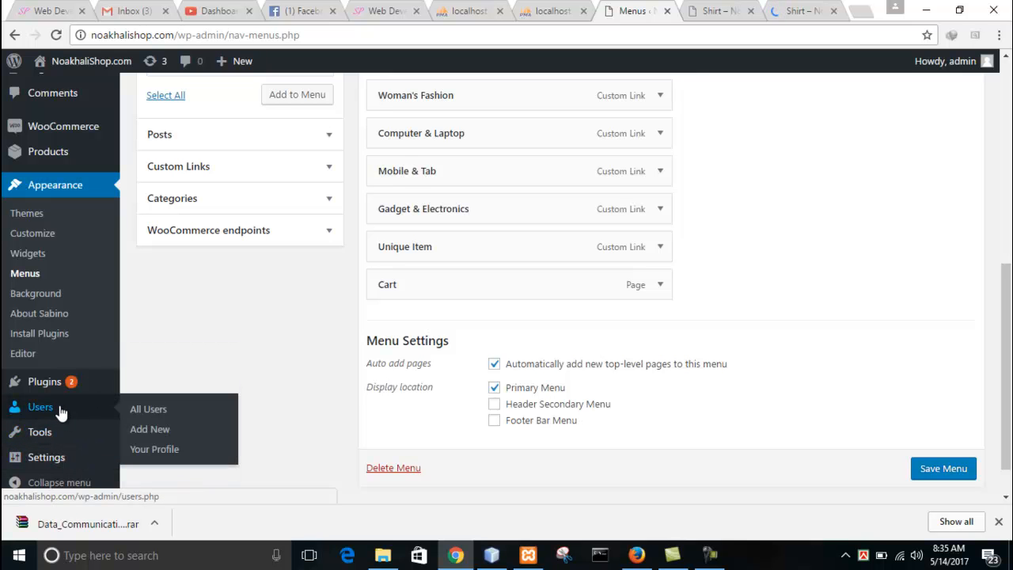
click(718, 8)
click(635, 8)
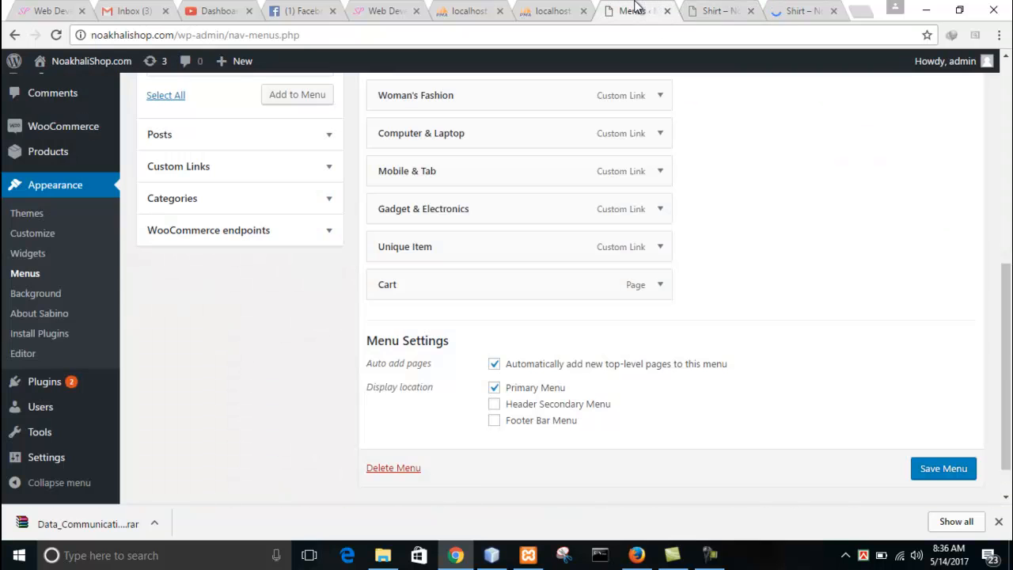
click(720, 10)
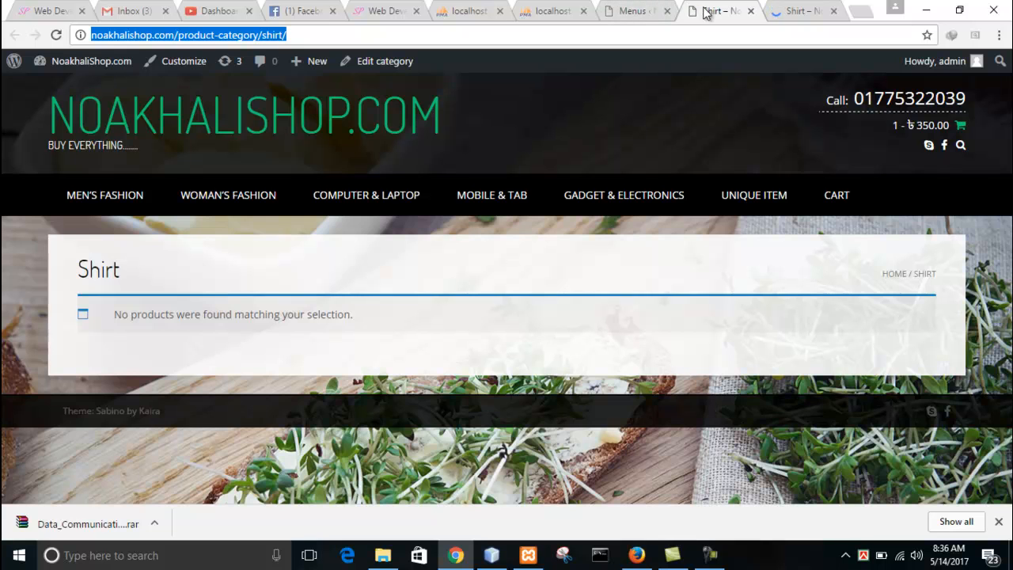
click(633, 13)
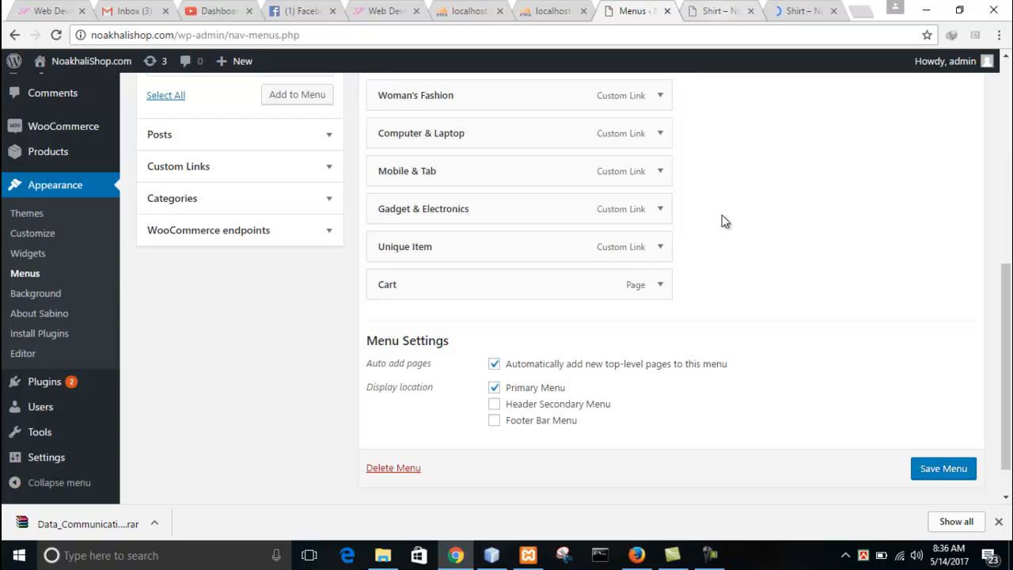
scroll(727, 245, up, 3)
scroll(705, 253, up, 3)
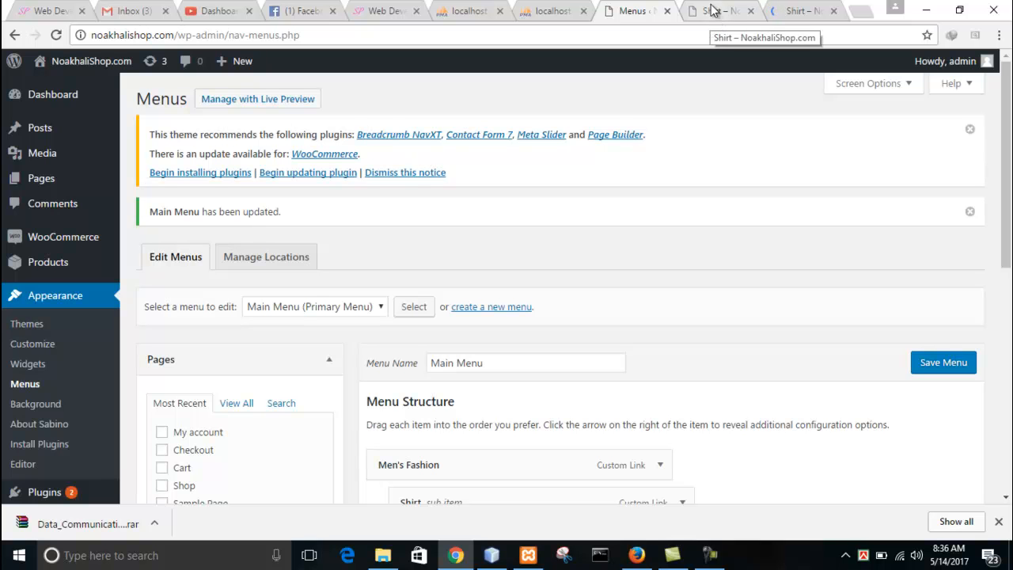
scroll(12, 324, down, 2)
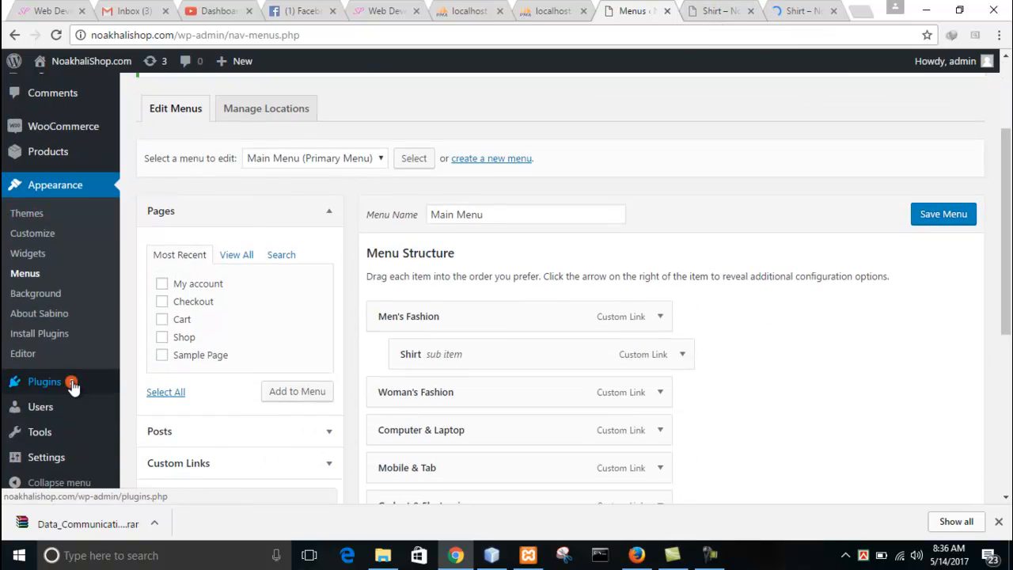
mouse_move(67, 390)
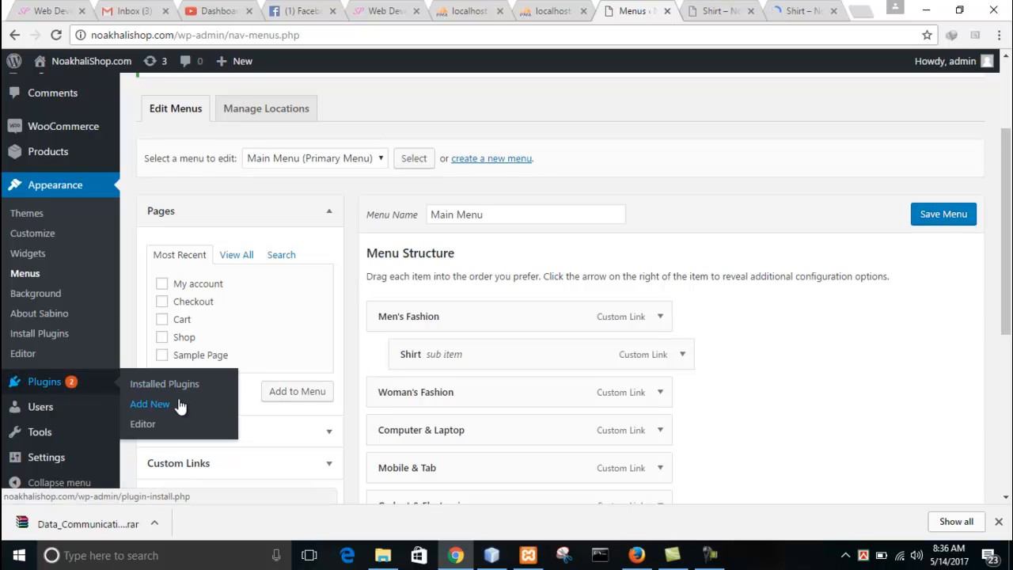
scroll(622, 323, up, 2)
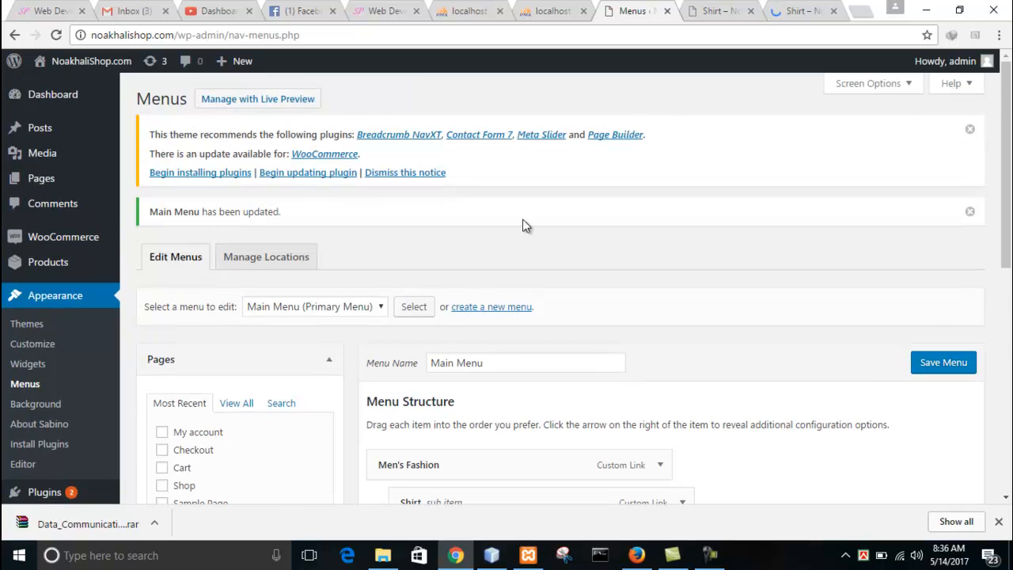
View the Men's Fashion category page with its products, and open the shop's Cart page
click(730, 11)
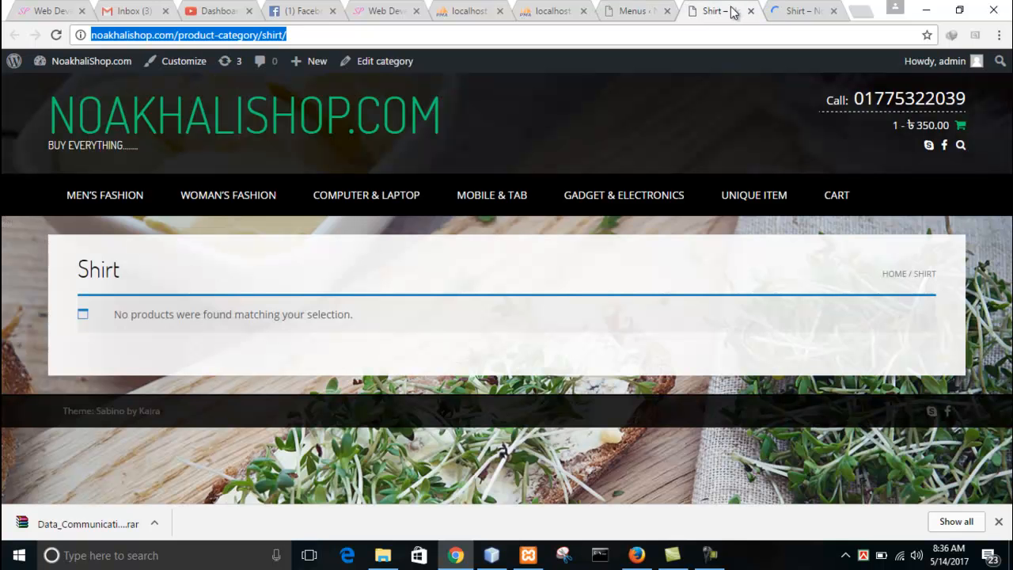
click(123, 201)
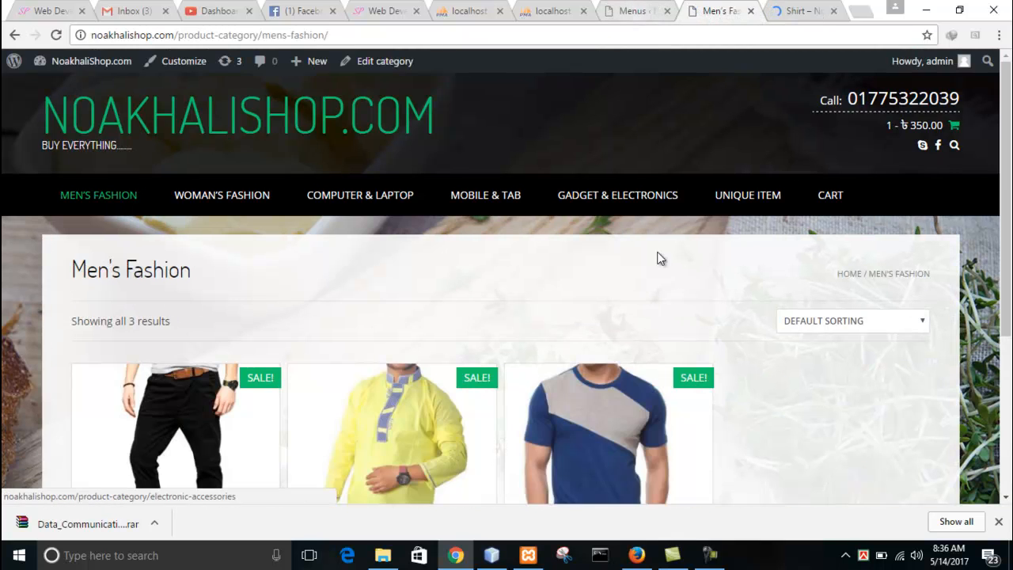
scroll(673, 317, down, 3)
click(598, 420)
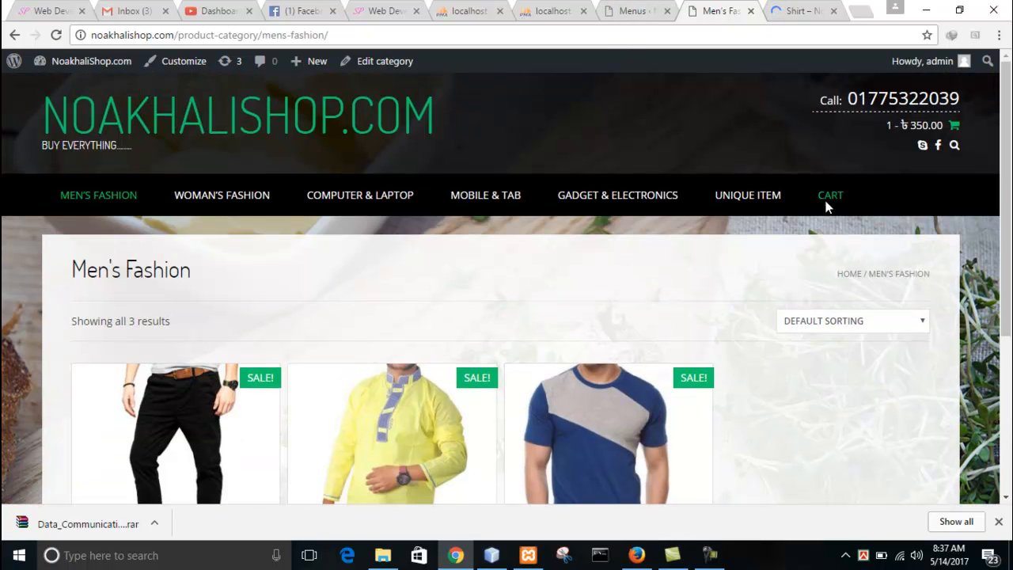
click(828, 197)
Return to the WordPress admin and open the WooCommerce settings
click(642, 11)
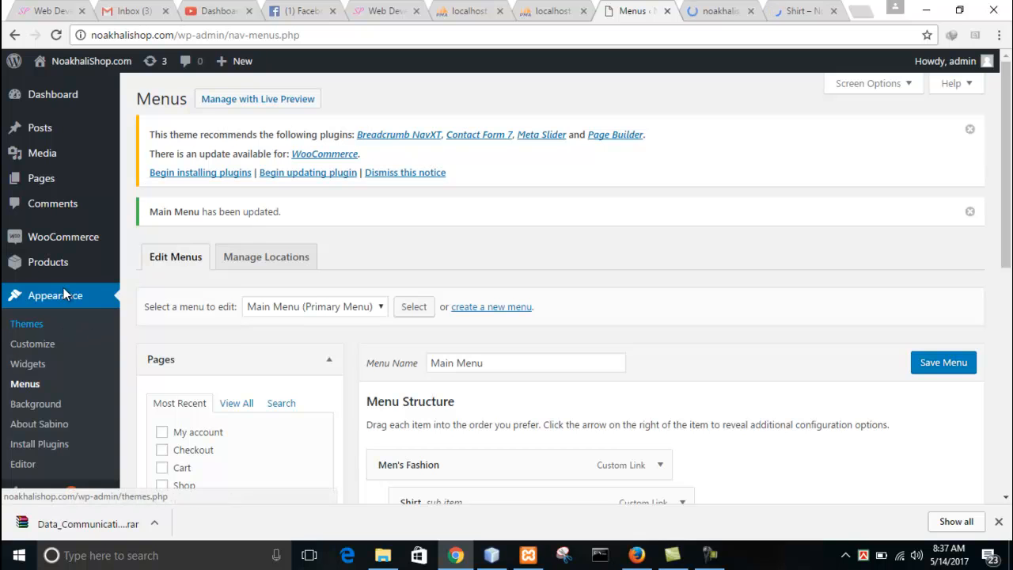
mouse_move(24, 262)
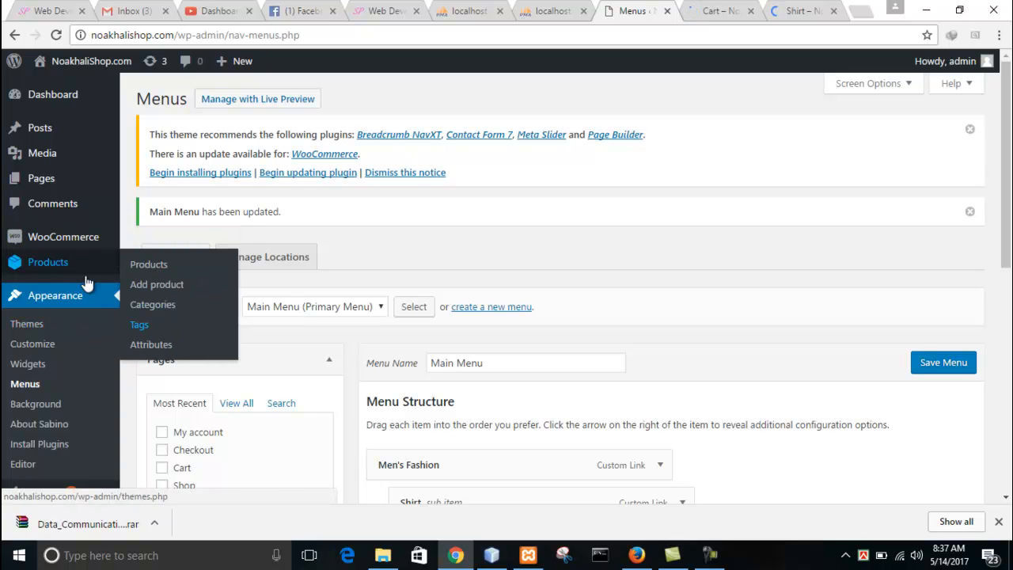
mouse_move(71, 238)
click(148, 302)
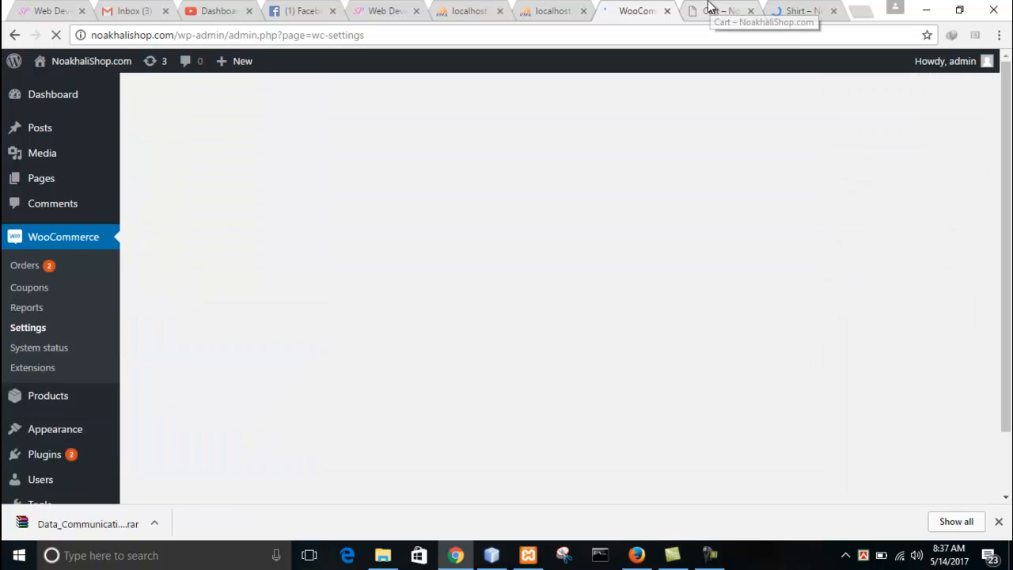
click(710, 9)
click(647, 10)
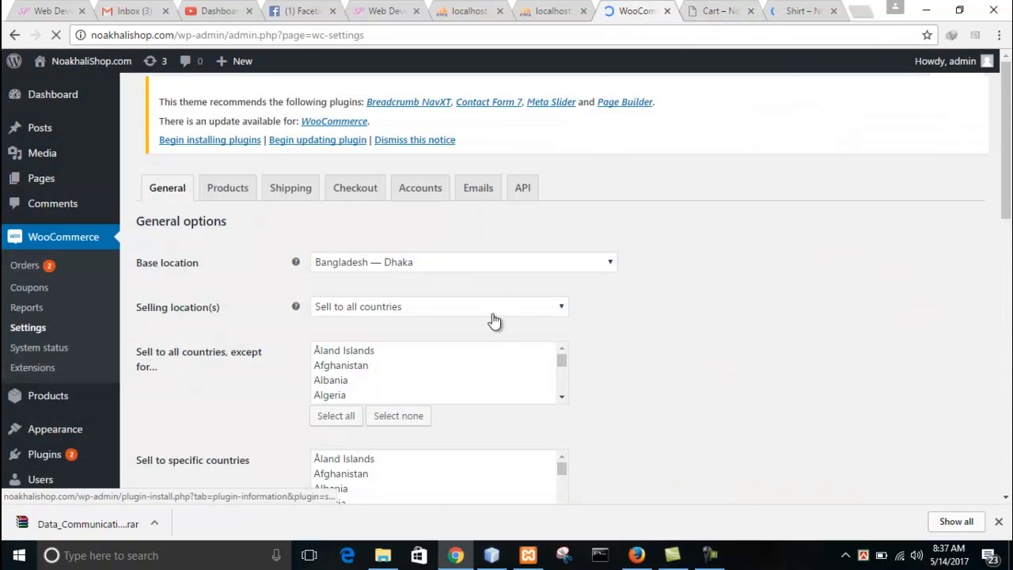
Examine the general store options, viewing the choices for base location and shipping locations
scroll(493, 343, down, 1)
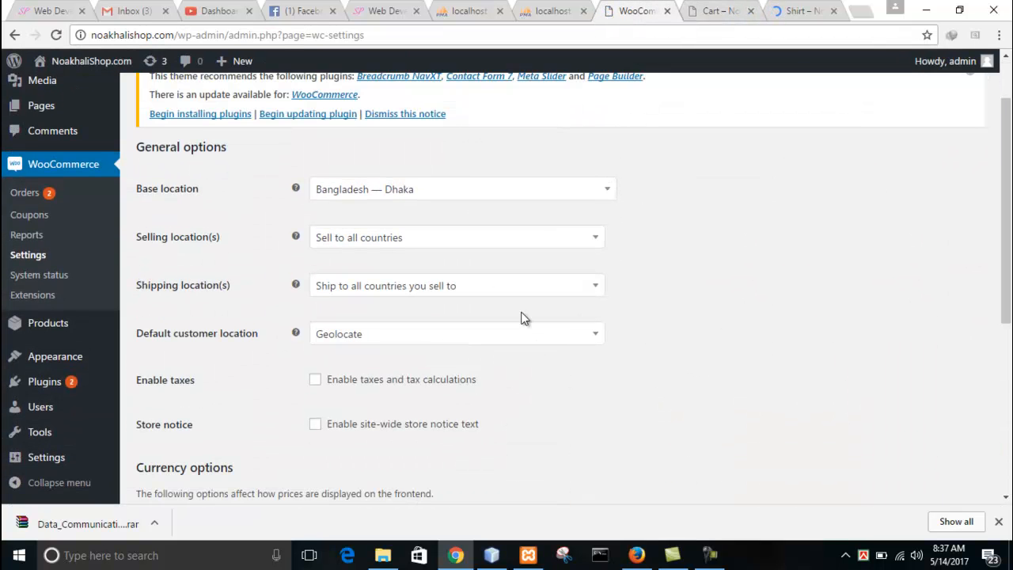
scroll(477, 403, up, 1)
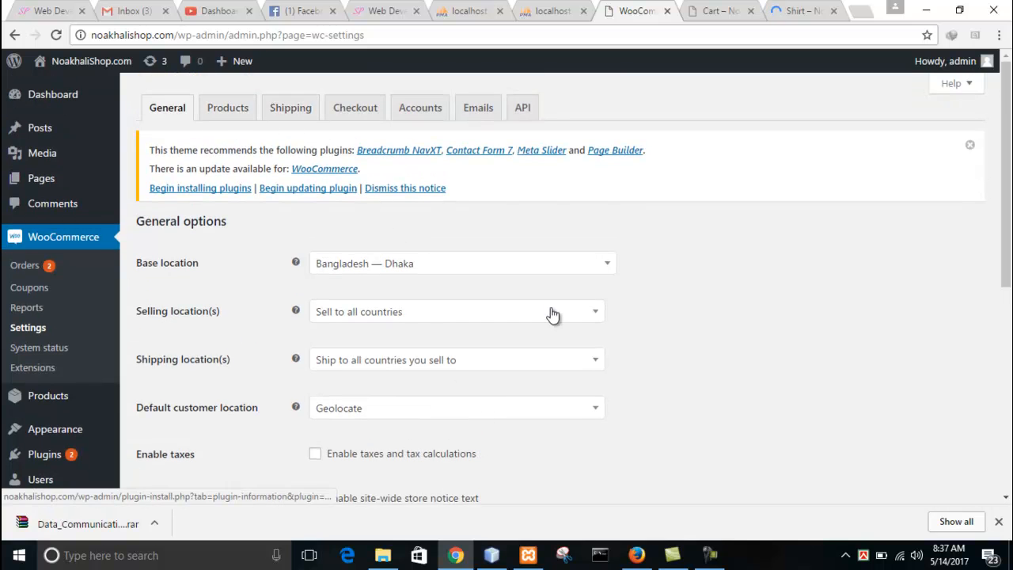
scroll(486, 280, down, 1)
scroll(300, 292, up, 1)
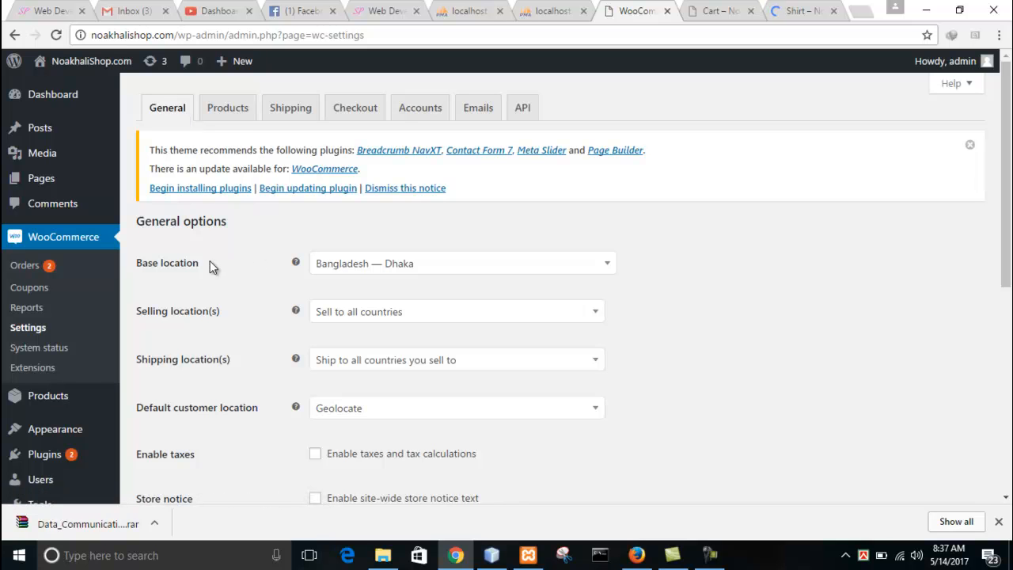
click(346, 269)
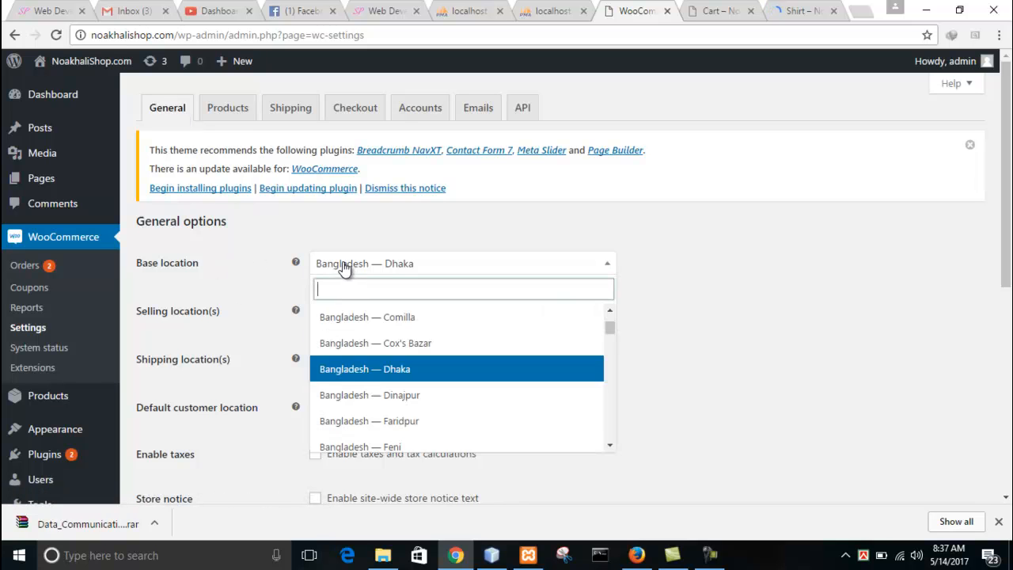
click(242, 269)
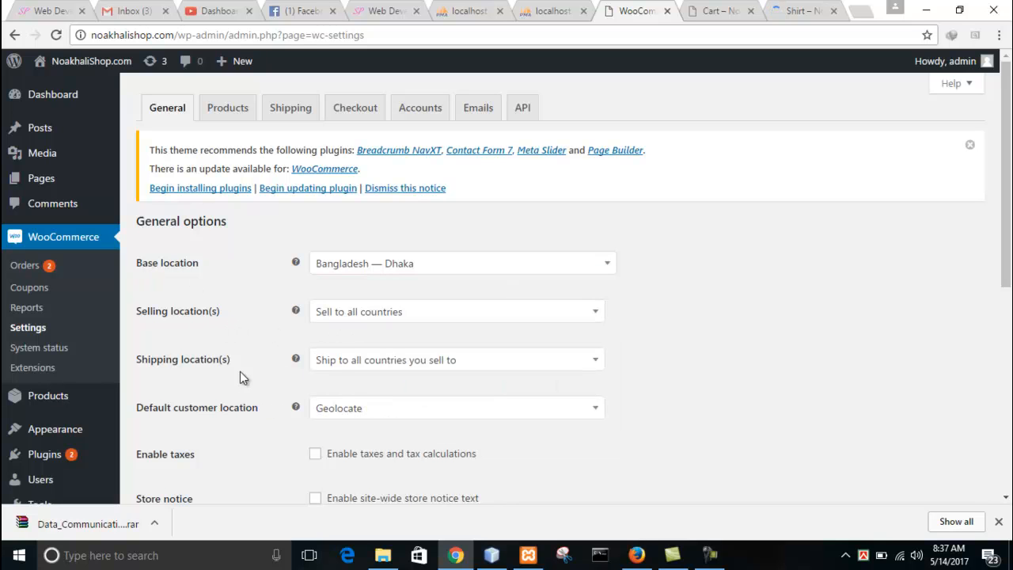
click(331, 364)
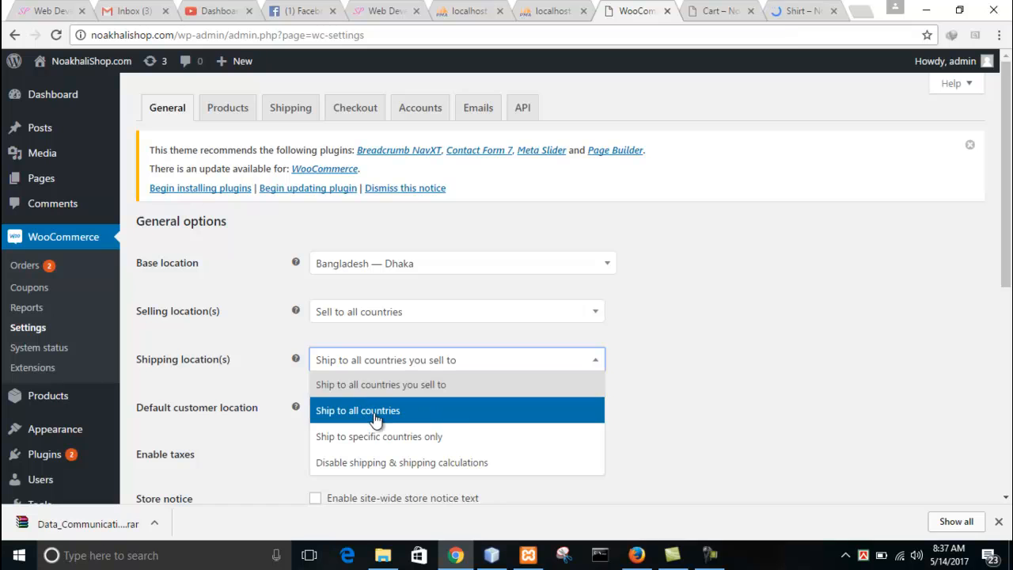
click(715, 390)
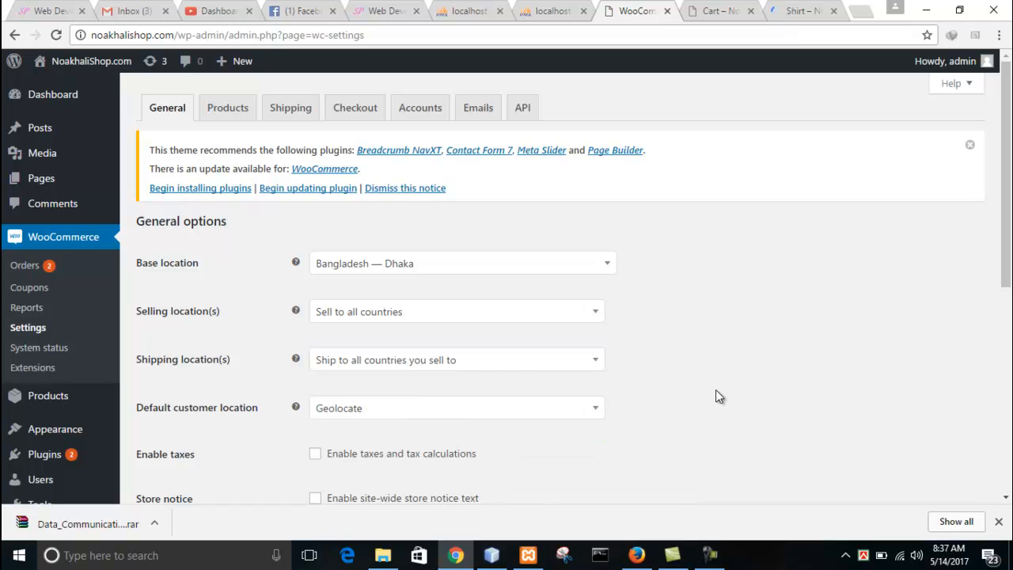
Review the tax, store notice and currency options in the general settings
scroll(387, 426, down, 1)
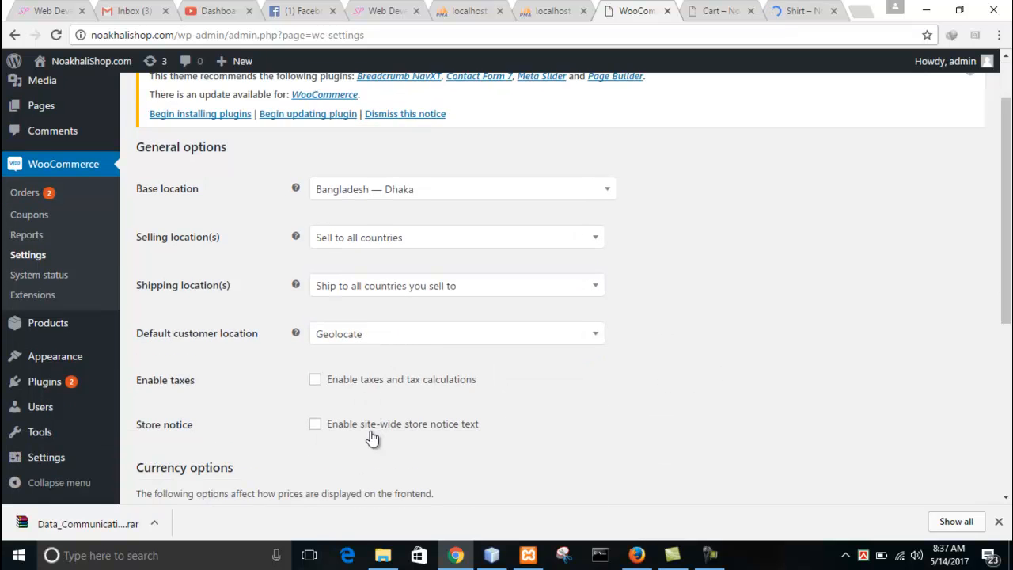
scroll(369, 430, down, 3)
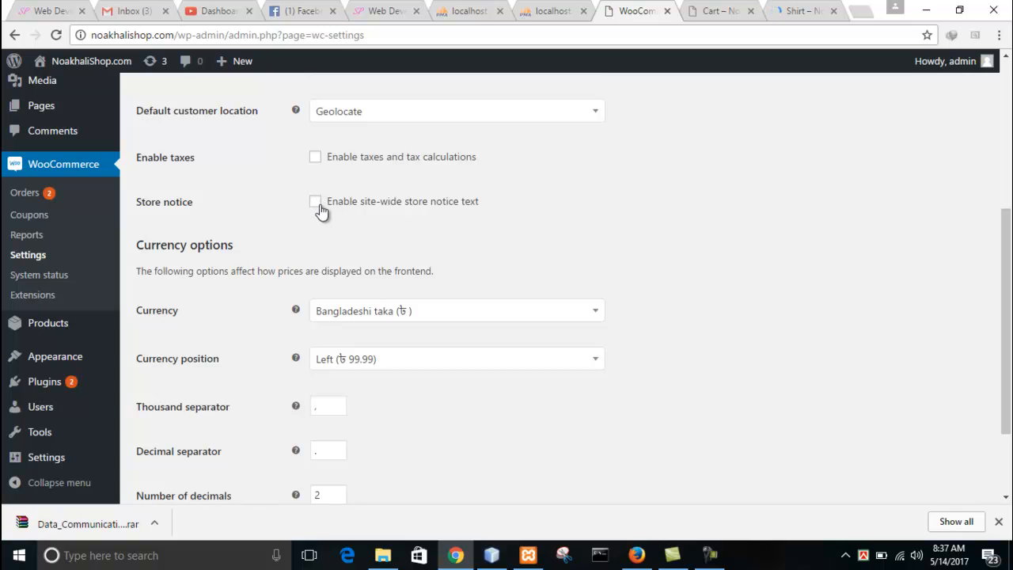
scroll(262, 305, down, 1)
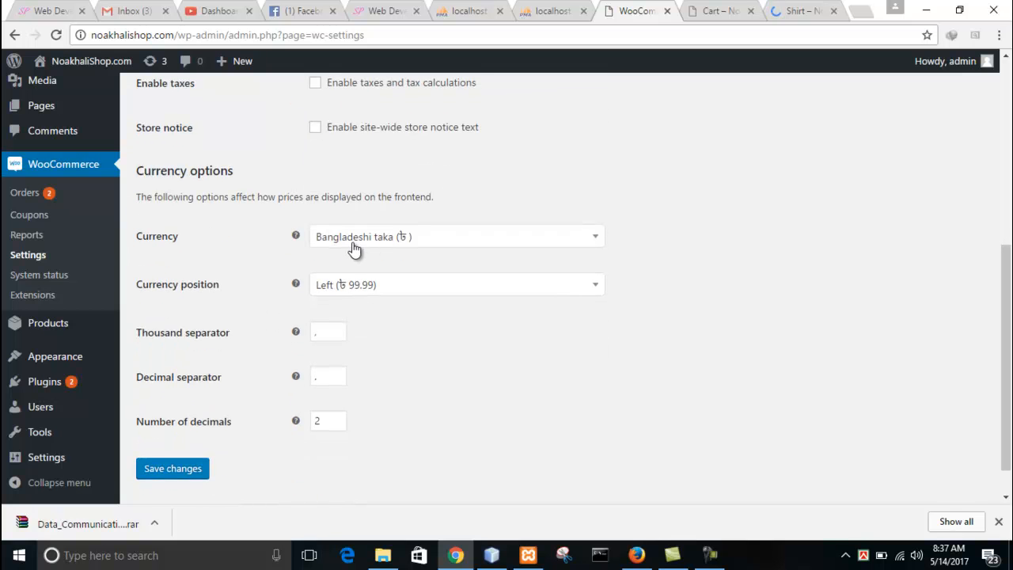
scroll(368, 264, up, 5)
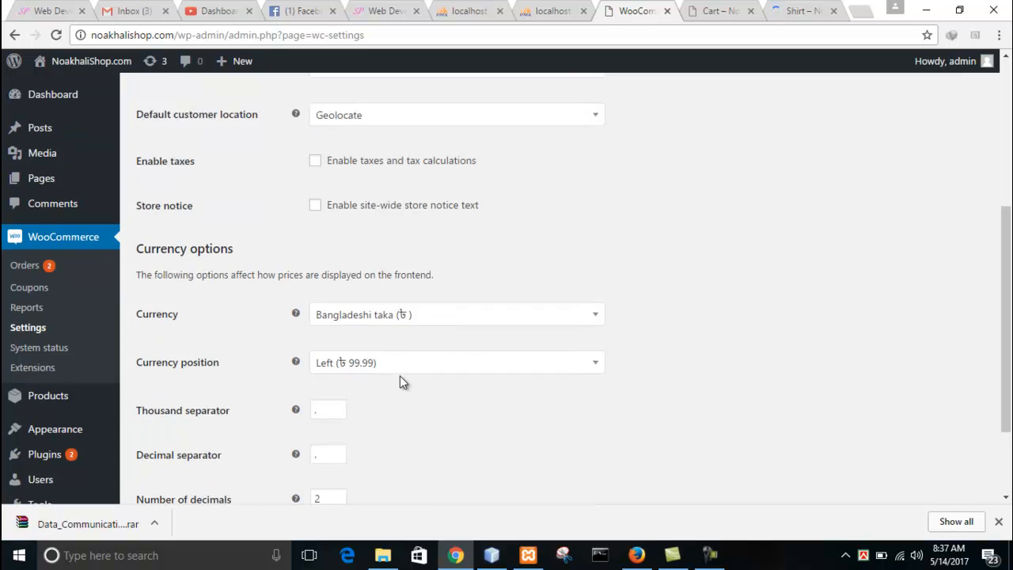
Open the WooCommerce product settings and review the measurement units and review options
click(239, 115)
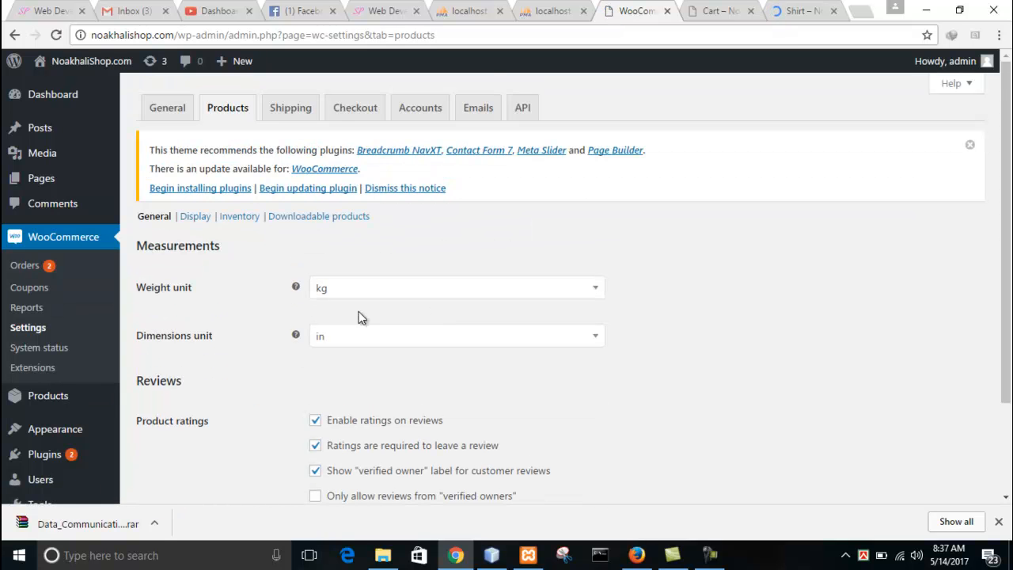
scroll(357, 317, down, 2)
scroll(350, 357, up, 1)
scroll(355, 309, up, 1)
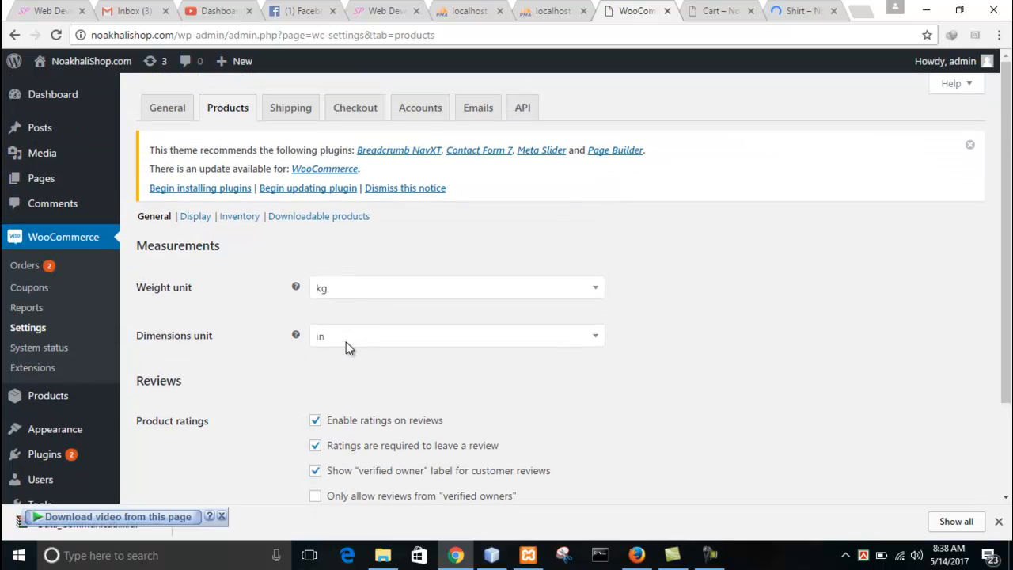
Open the Everywhere zone from the shipping settings for editing and review its shipping methods
click(285, 113)
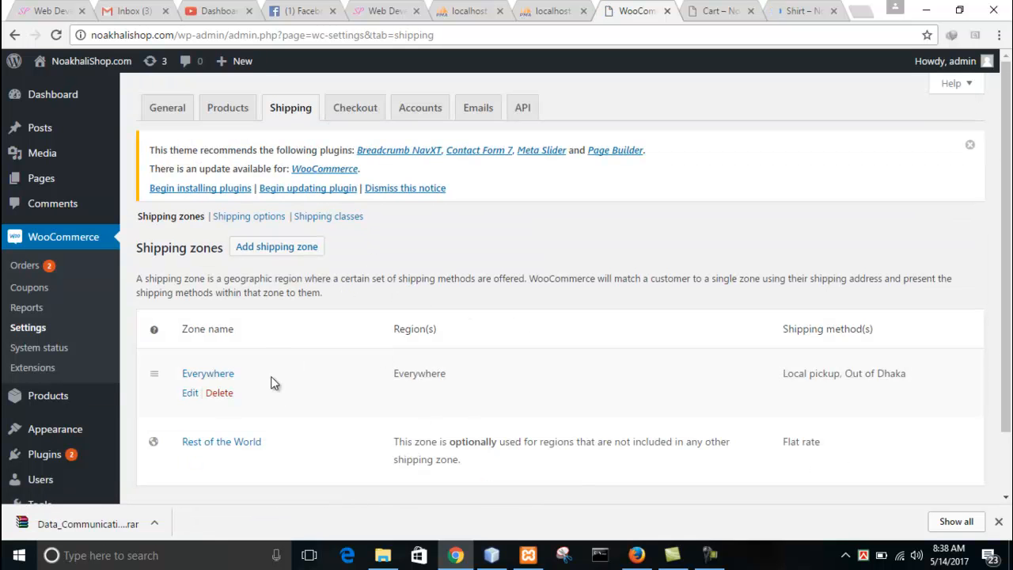
scroll(355, 399, down, 2)
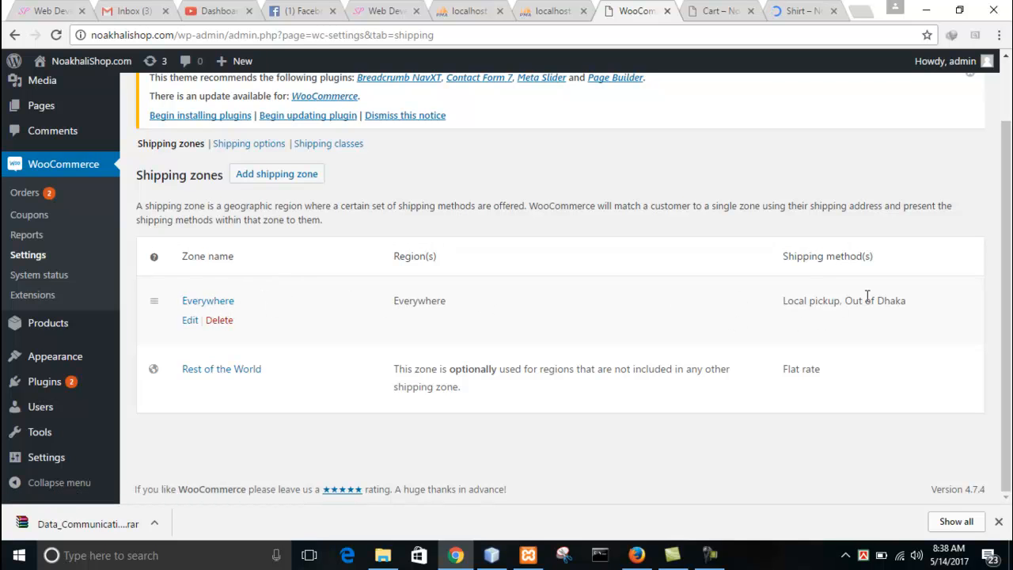
click(193, 321)
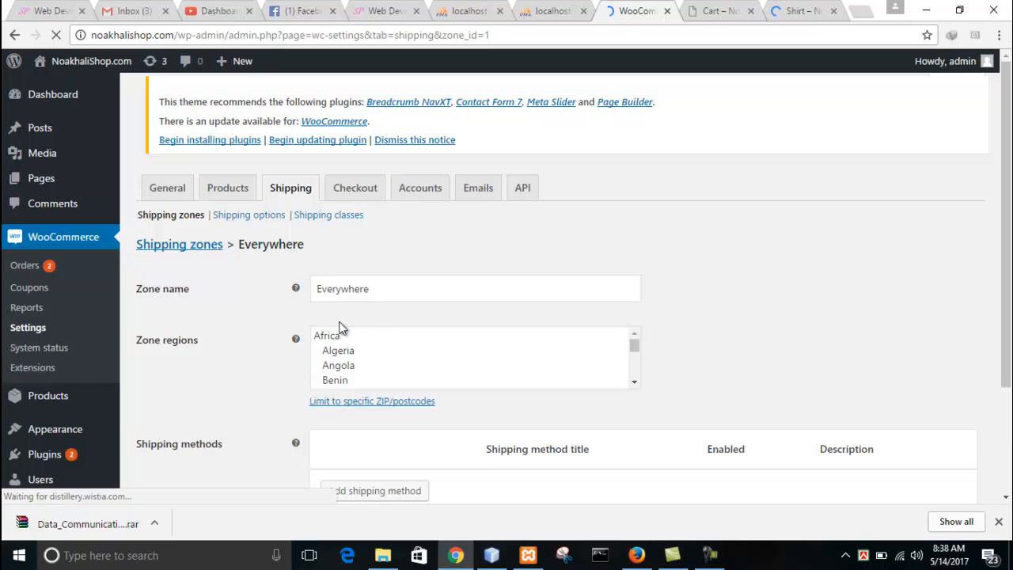
scroll(396, 346, down, 3)
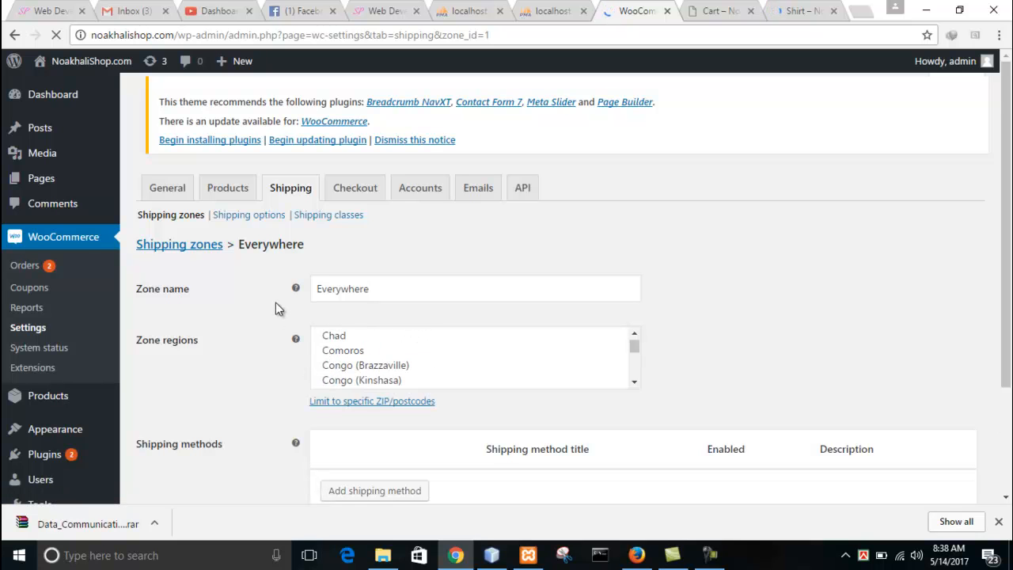
scroll(281, 312, down, 2)
mouse_move(435, 331)
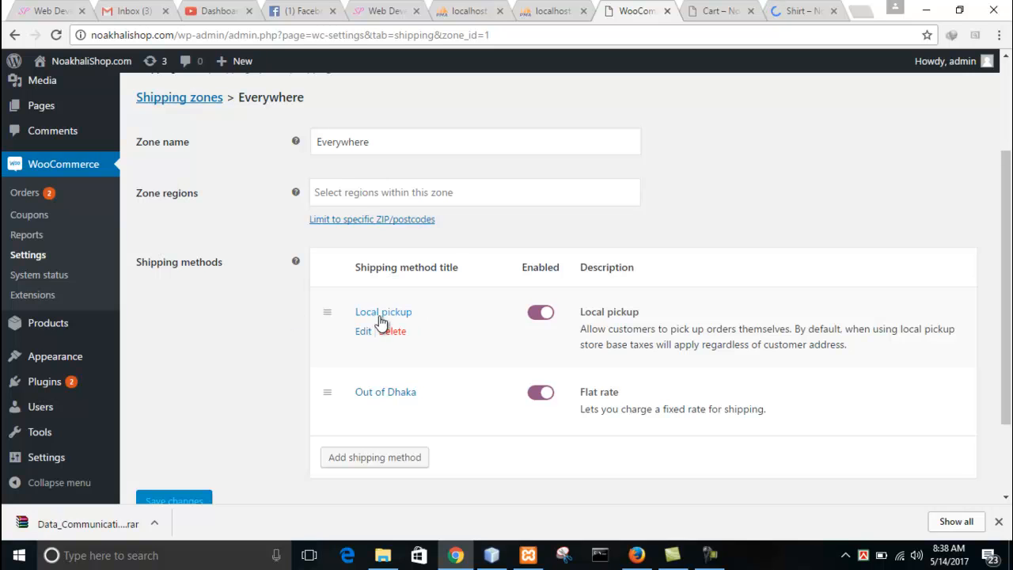
mouse_move(499, 308)
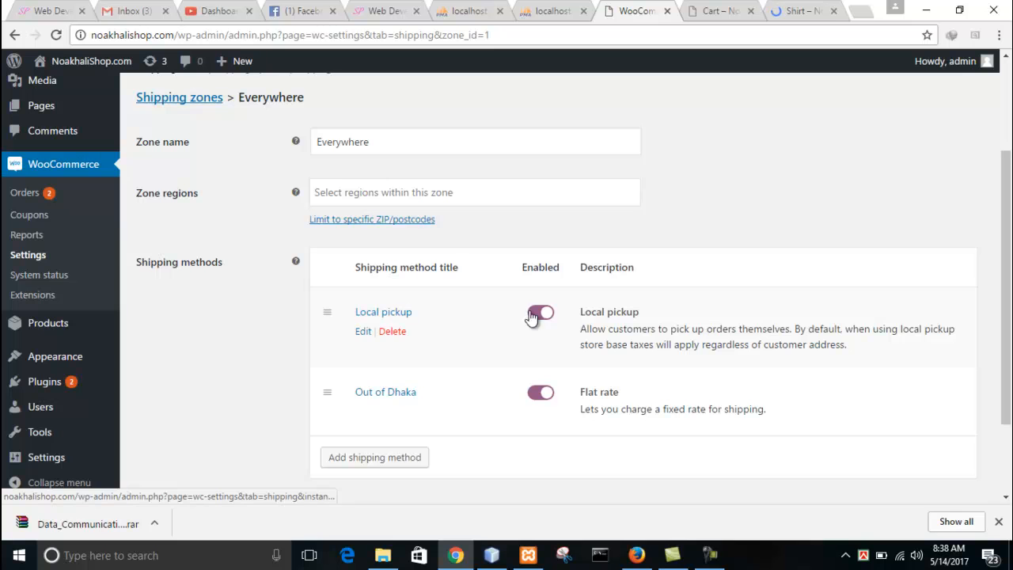
Examine the Local pickup method's title, tax status options and cost, and close its settings without saving
click(363, 331)
click(468, 234)
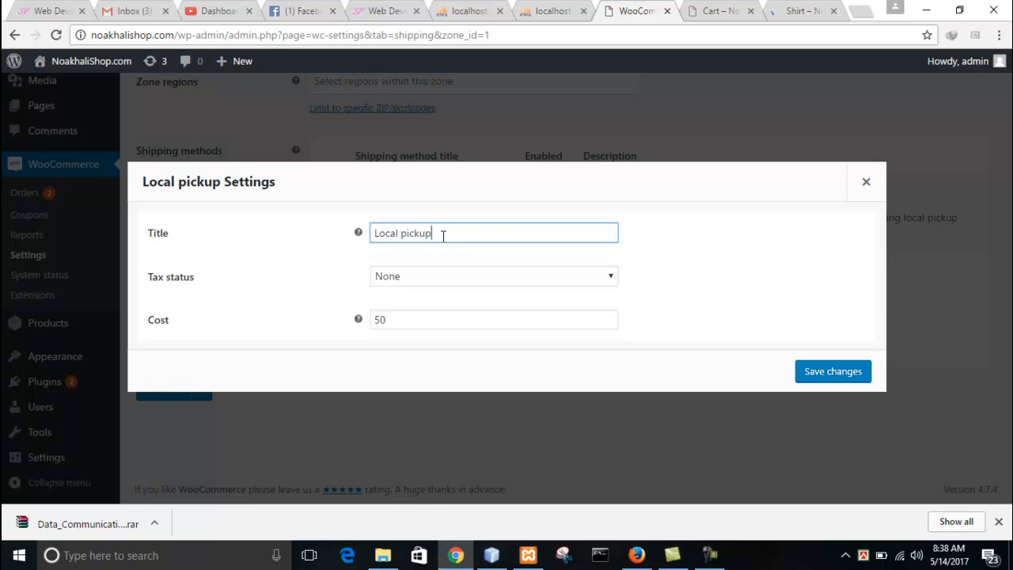
drag(443, 235, 369, 233)
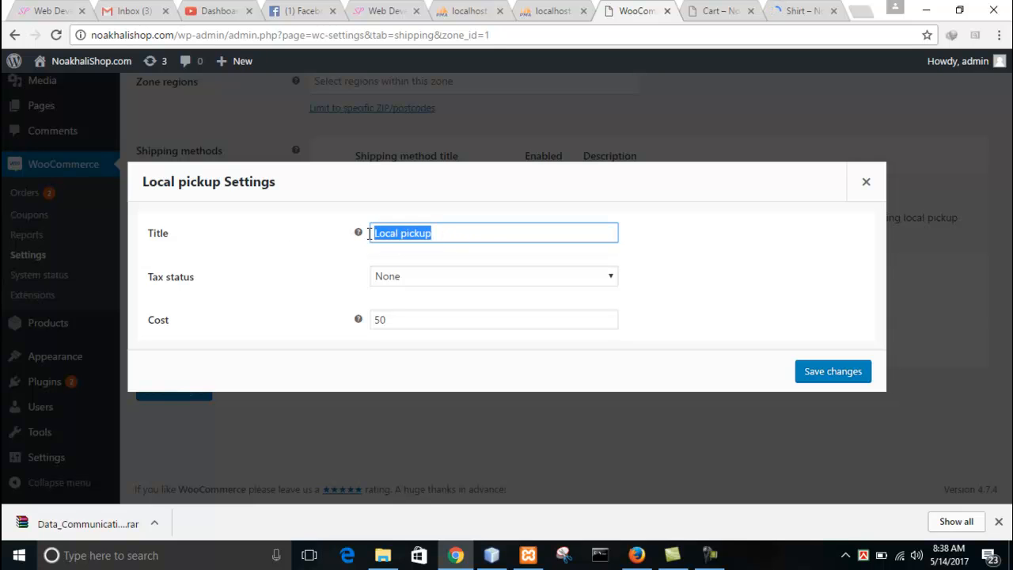
click(410, 277)
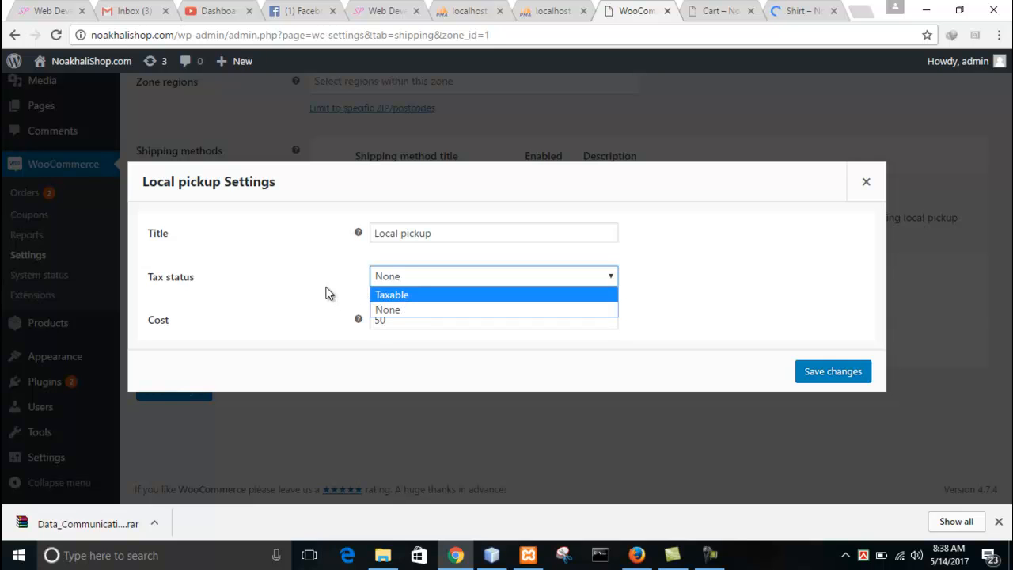
click(394, 309)
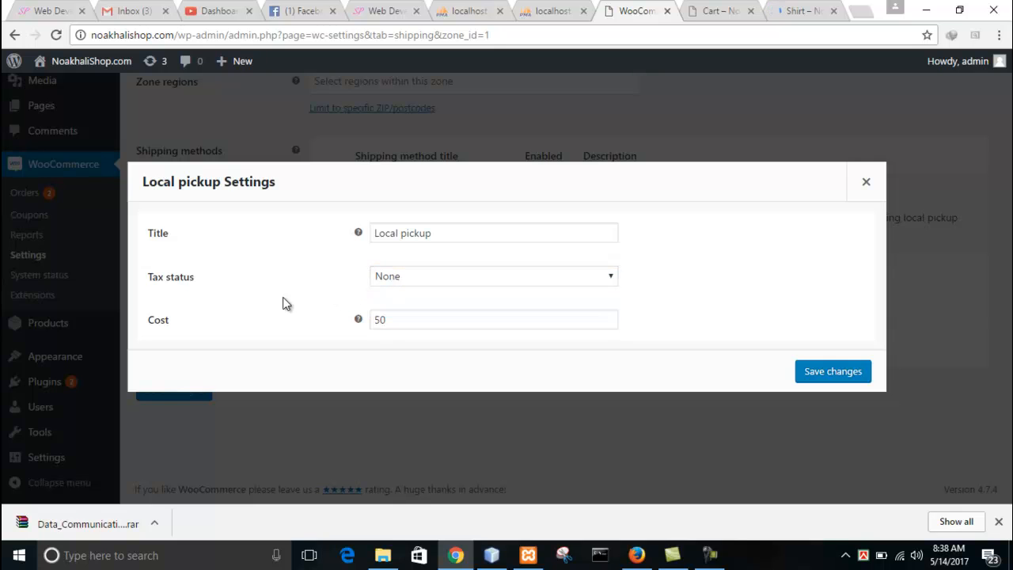
click(386, 320)
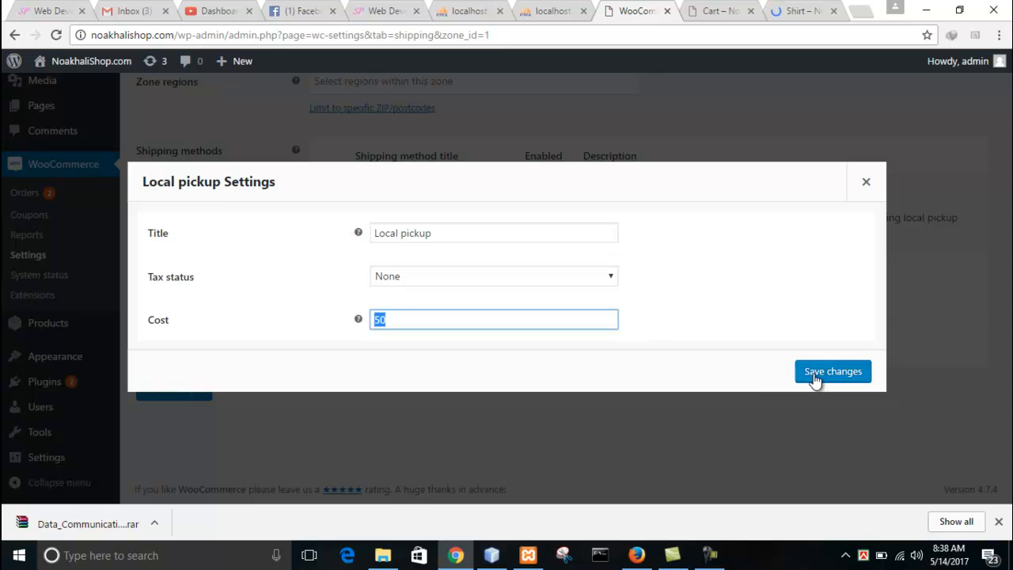
click(866, 183)
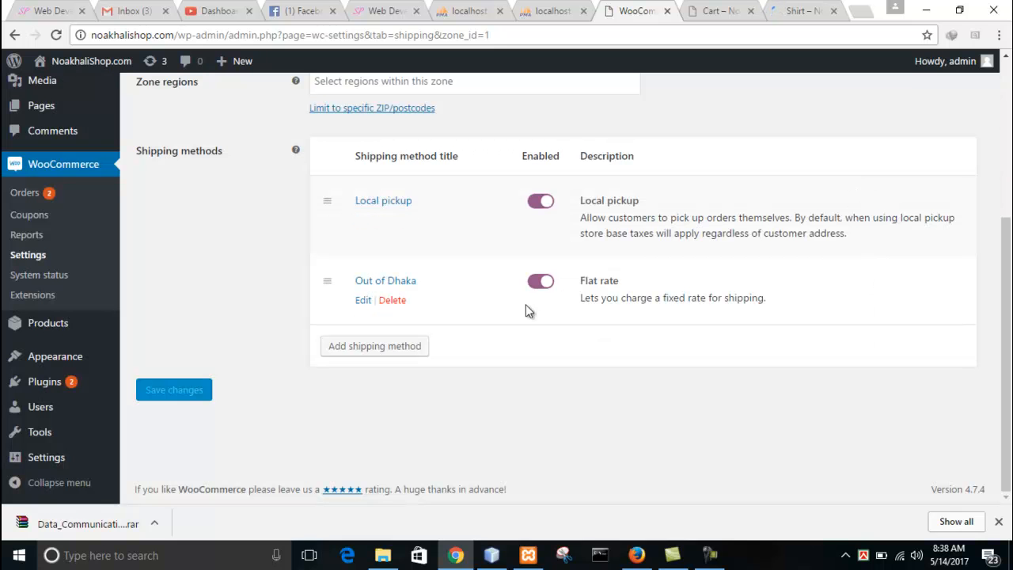
Examine the Out of Dhaka flat rate's cost and shipping class costs, and close its settings without saving
click(366, 300)
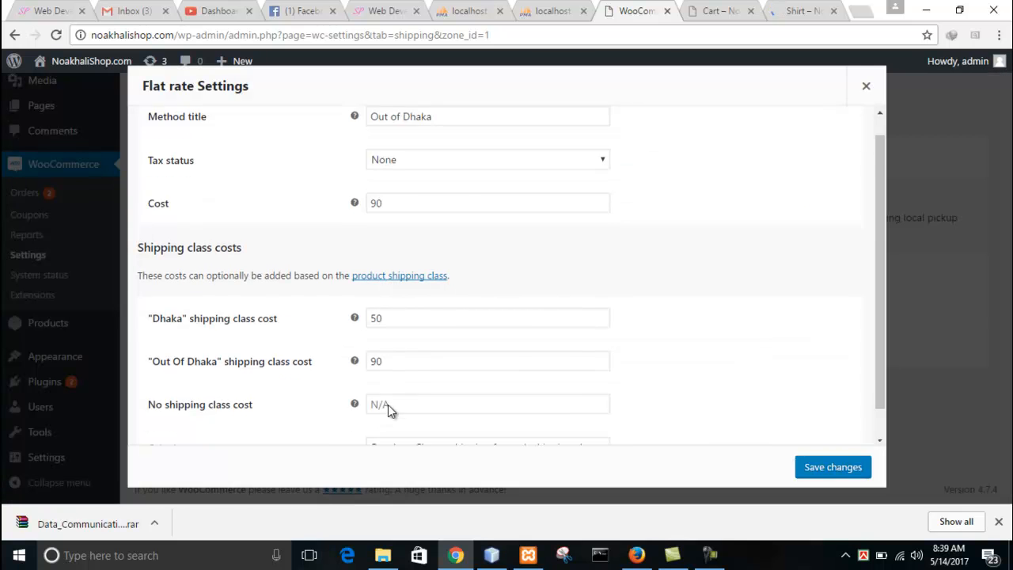
scroll(388, 405, down, 1)
scroll(423, 230, up, 1)
scroll(434, 195, down, 1)
scroll(441, 192, up, 1)
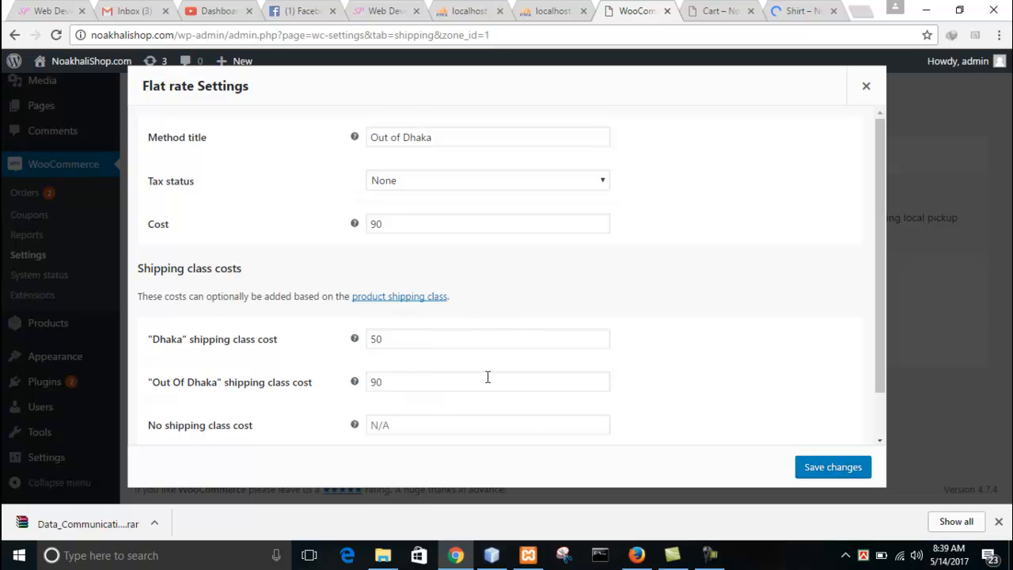
click(866, 87)
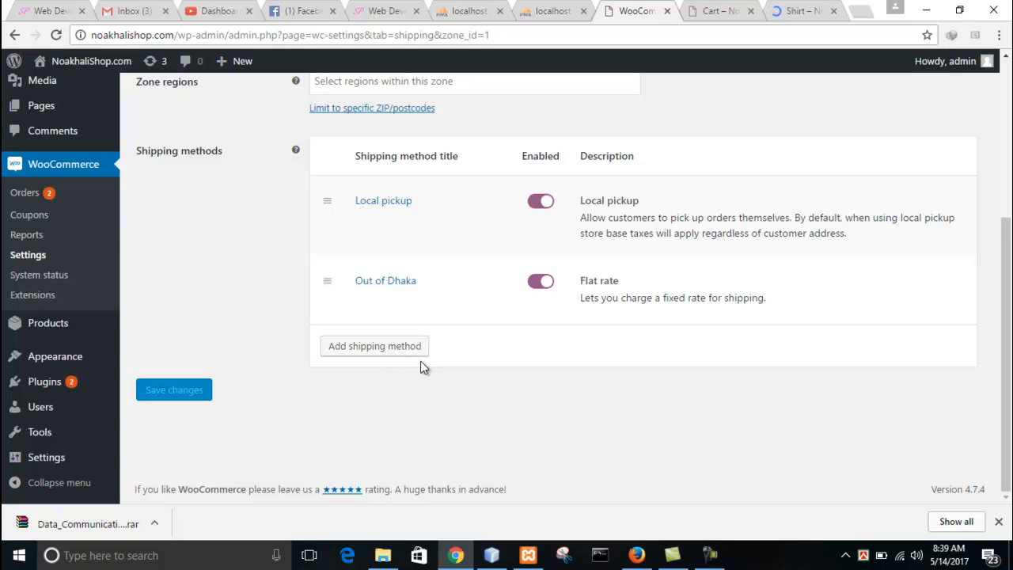
Open the WooCommerce orders list and review the orders with their shipping methods, totals and available actions
mouse_move(431, 320)
scroll(544, 326, up, 3)
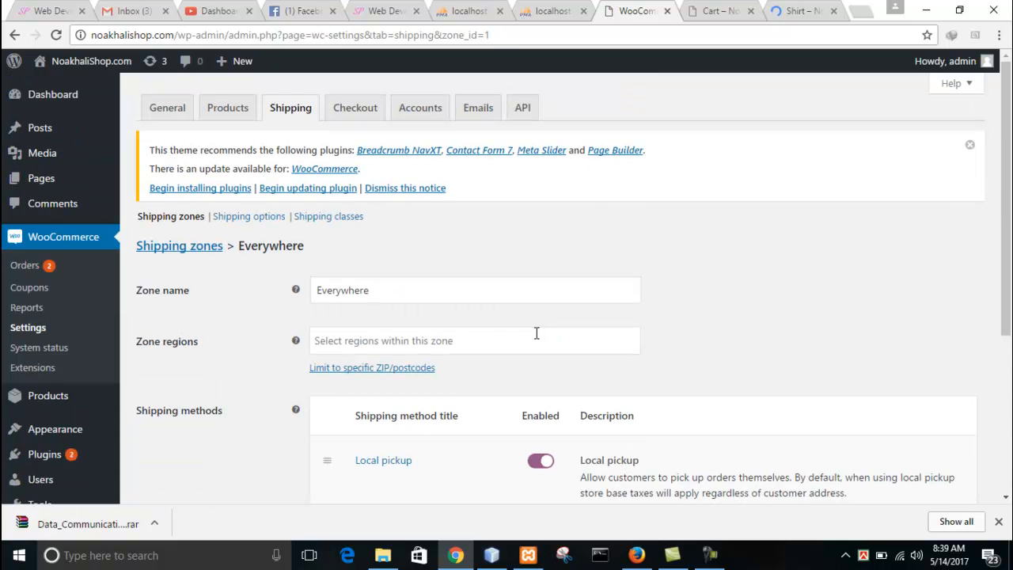
scroll(61, 362, down, 1)
scroll(61, 367, up, 1)
scroll(61, 362, up, 1)
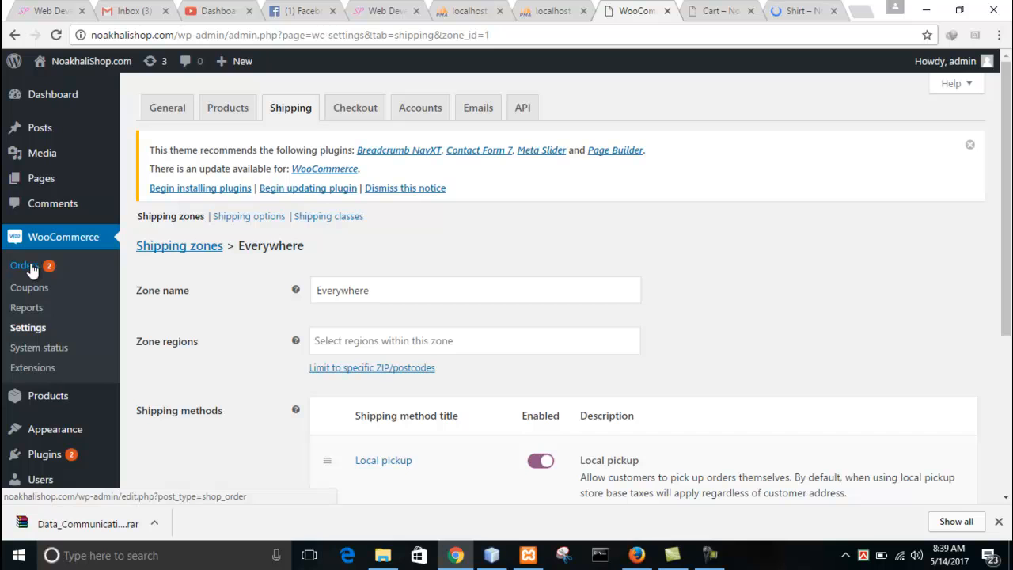
click(32, 270)
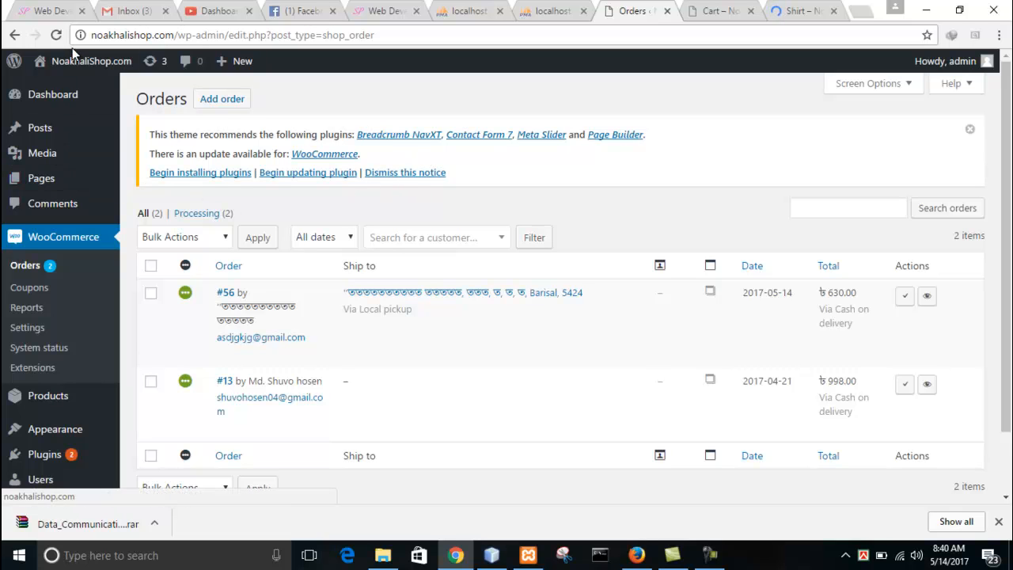
mouse_move(78, 137)
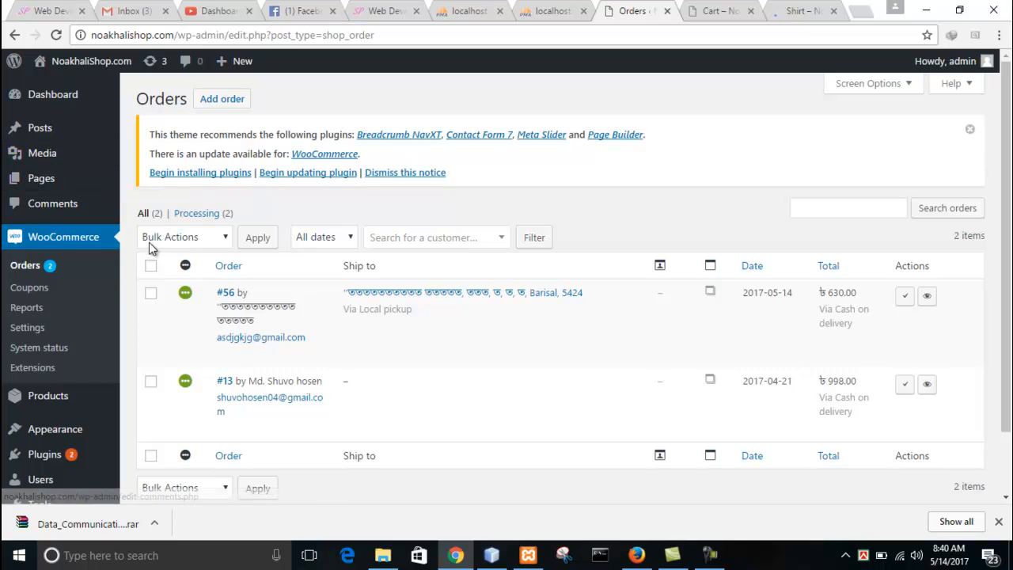
scroll(303, 362, down, 1)
scroll(303, 362, up, 1)
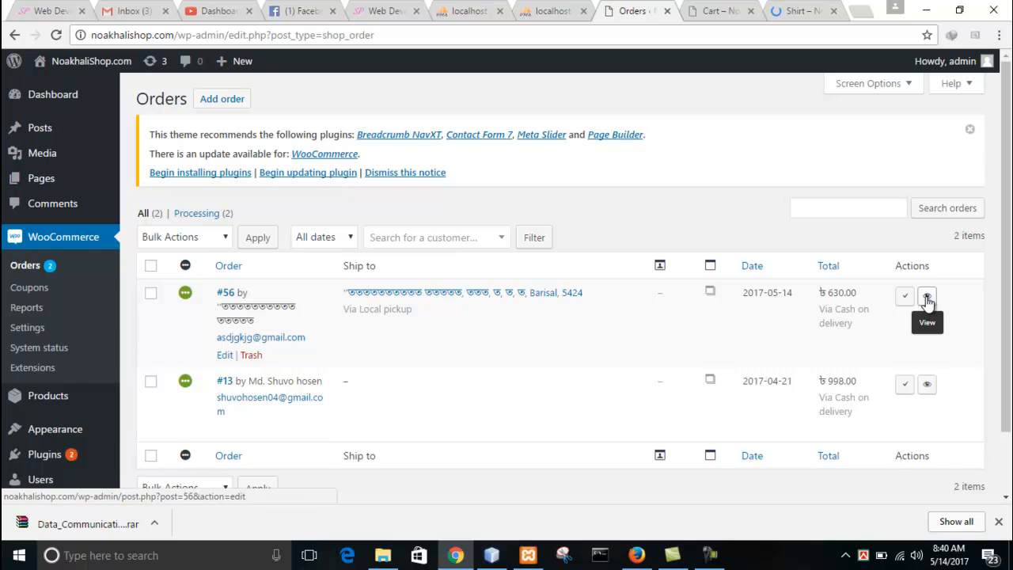
View the details of the order dated 2017-05-14, including its billing, shipping and item information
click(927, 298)
scroll(649, 371, down, 1)
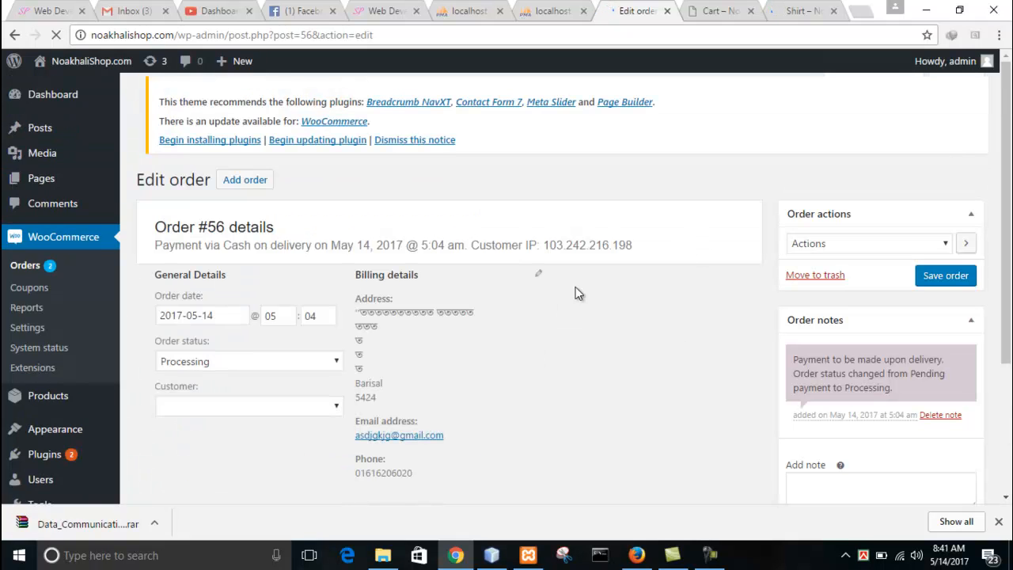
scroll(513, 340, down, 3)
scroll(518, 346, up, 2)
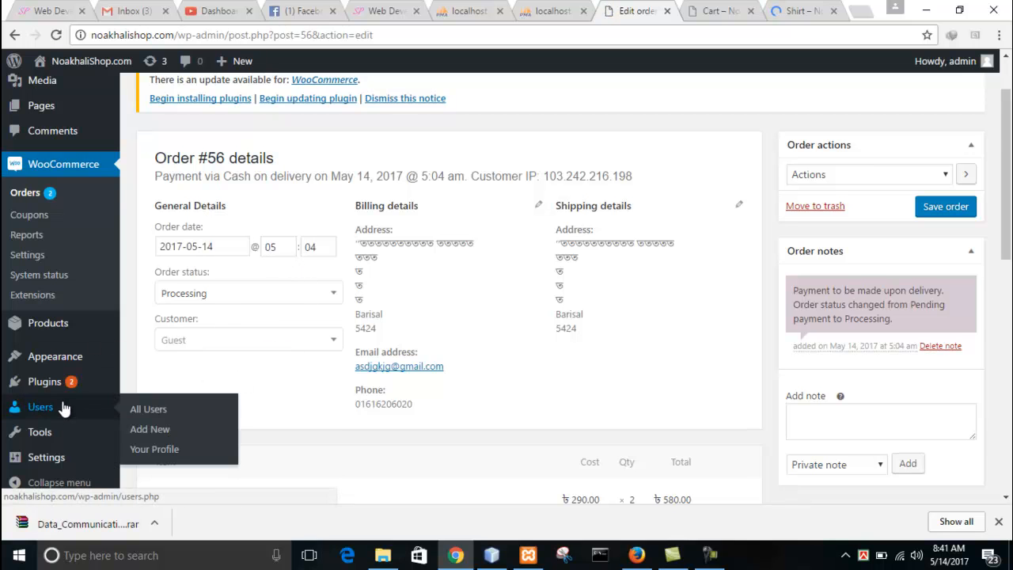
Examine the order's item, shipping method and totals, and the names available for a new custom field
scroll(79, 444, down, 2)
mouse_move(69, 436)
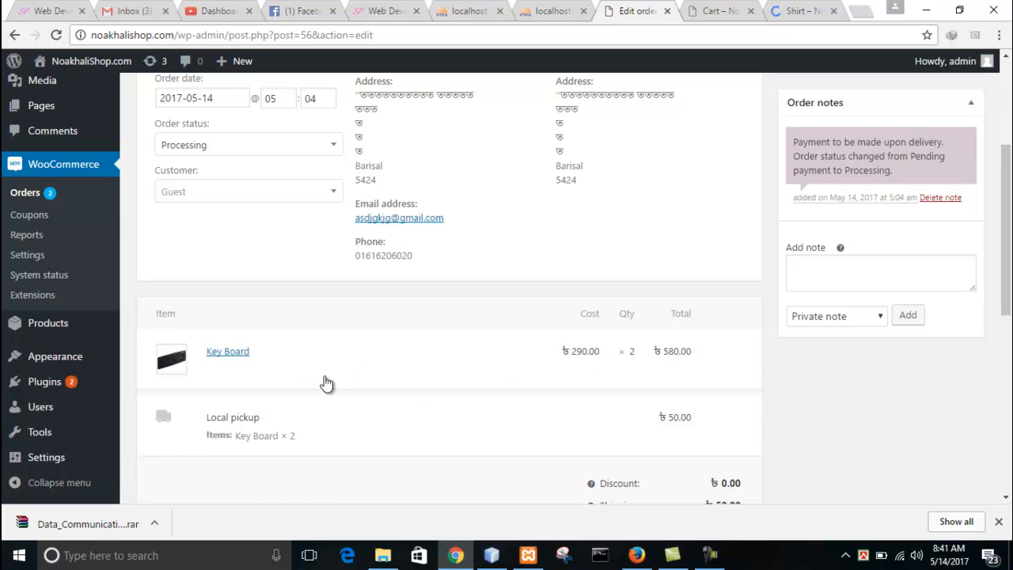
scroll(307, 381, down, 1)
scroll(308, 380, down, 3)
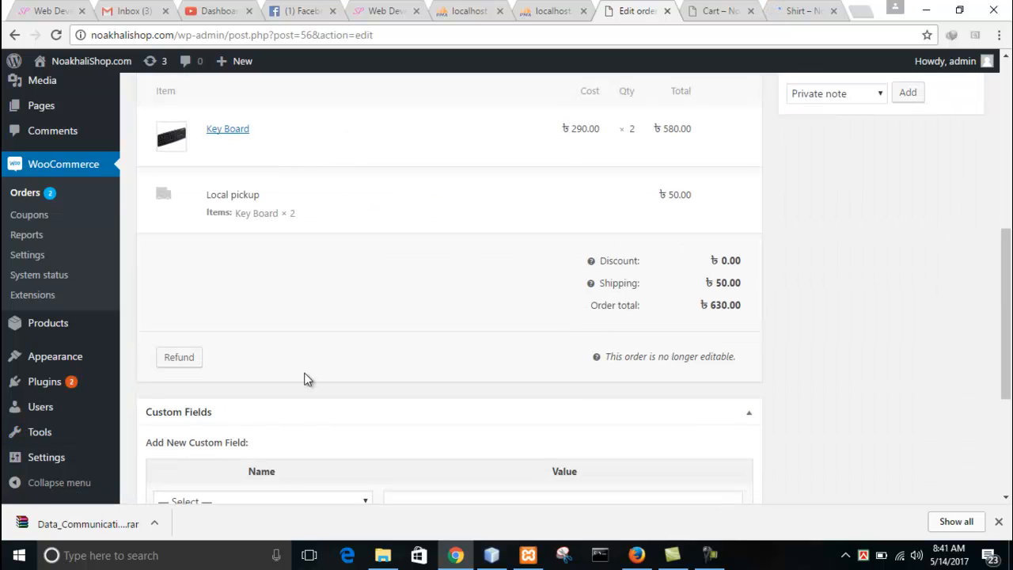
scroll(313, 372, down, 3)
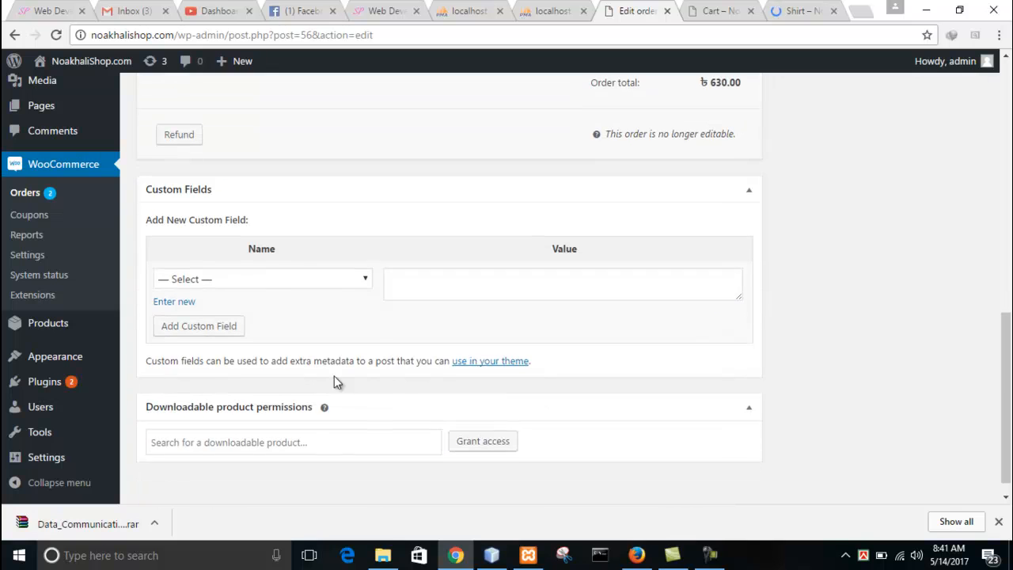
click(282, 286)
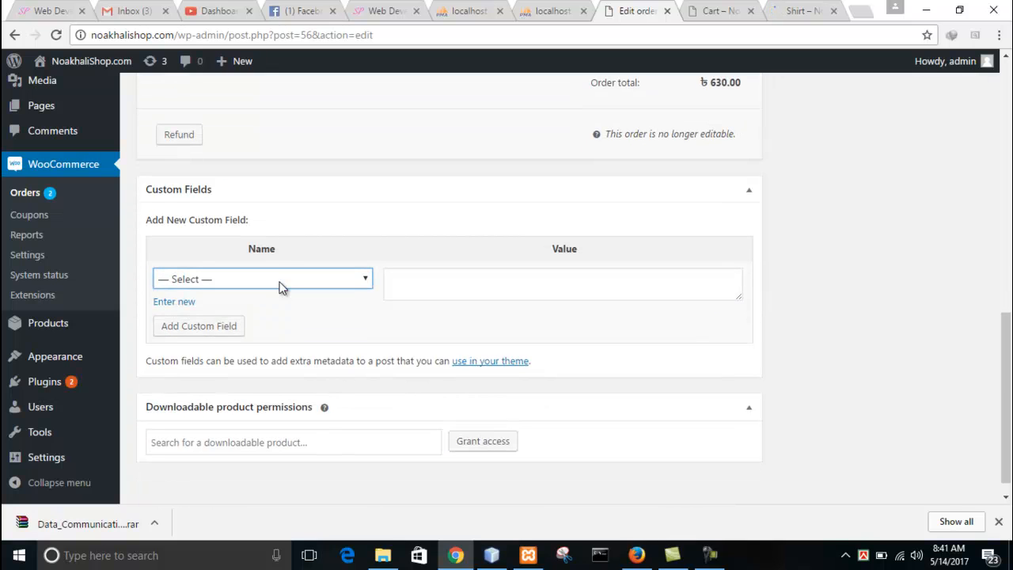
click(279, 286)
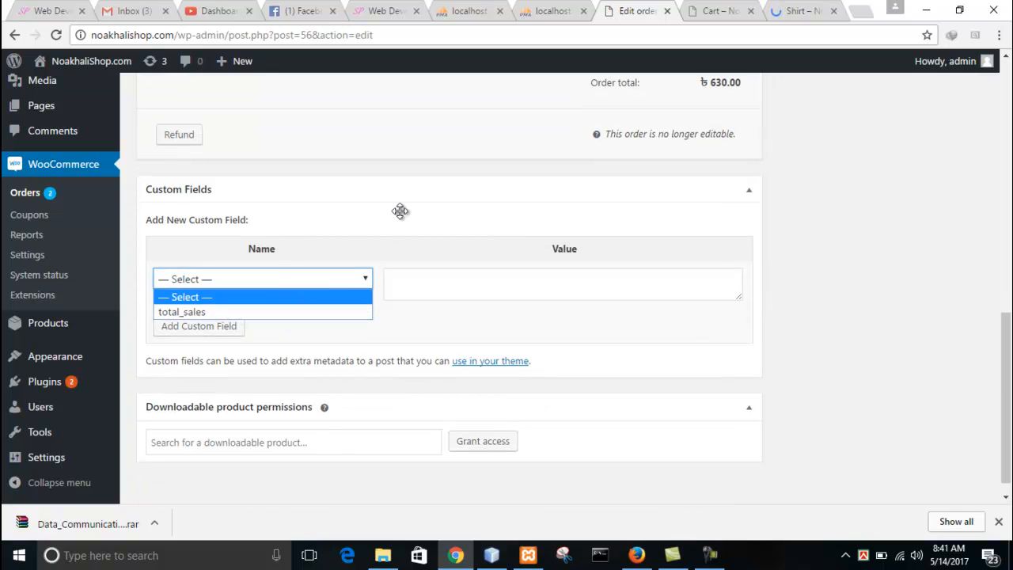
click(711, 557)
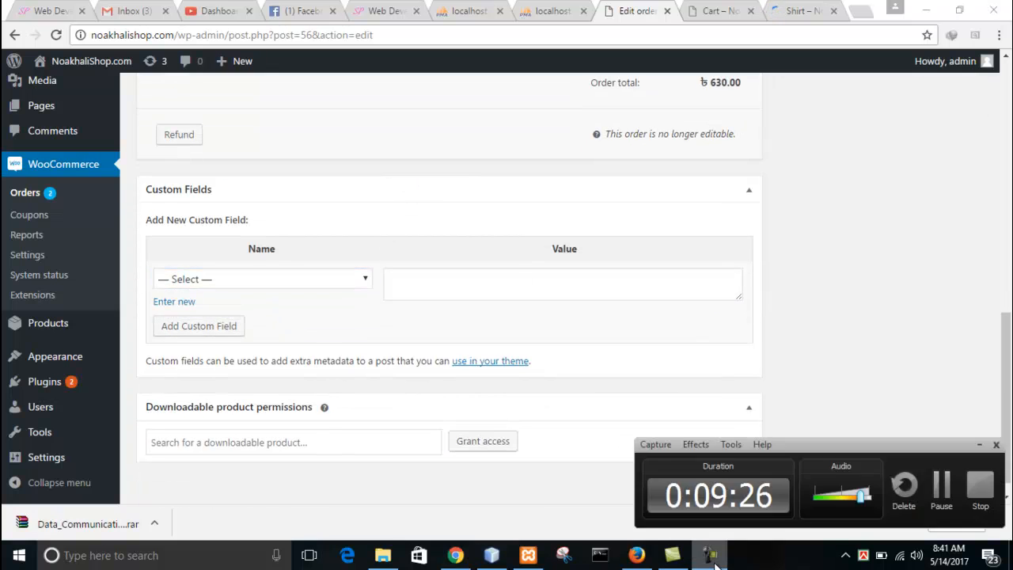
click(827, 263)
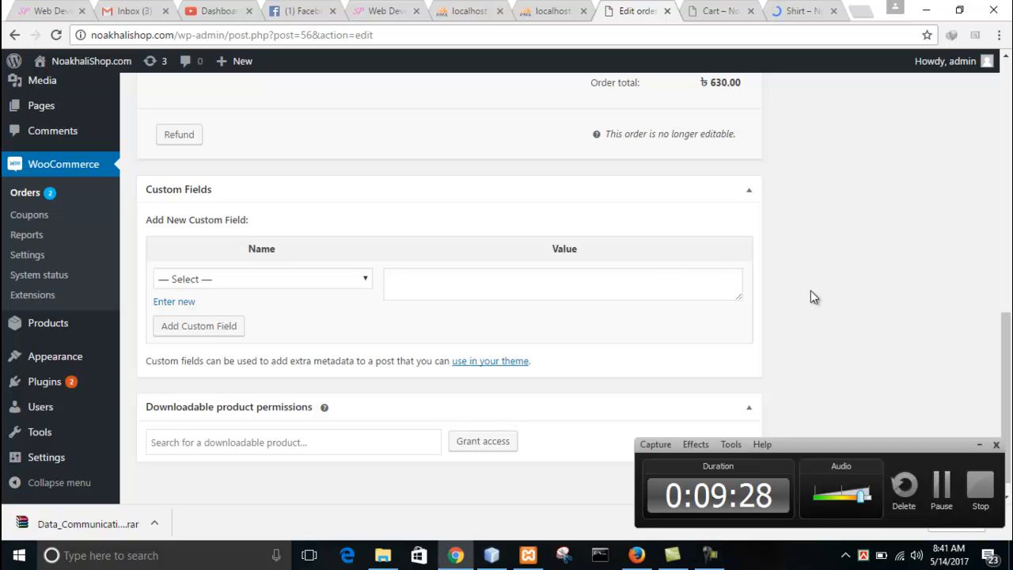
click(979, 445)
mouse_move(13, 331)
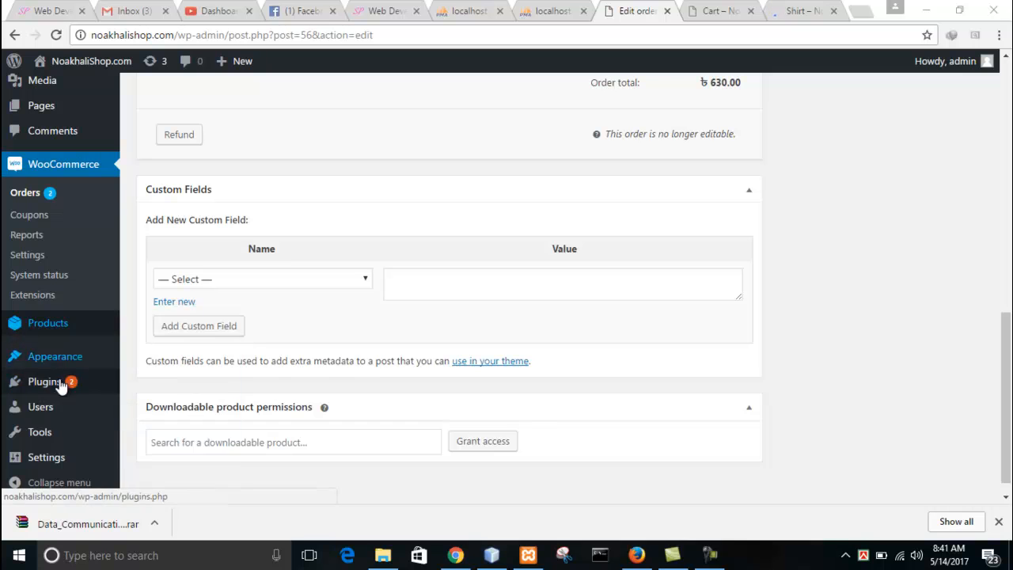
mouse_move(63, 415)
mouse_move(79, 363)
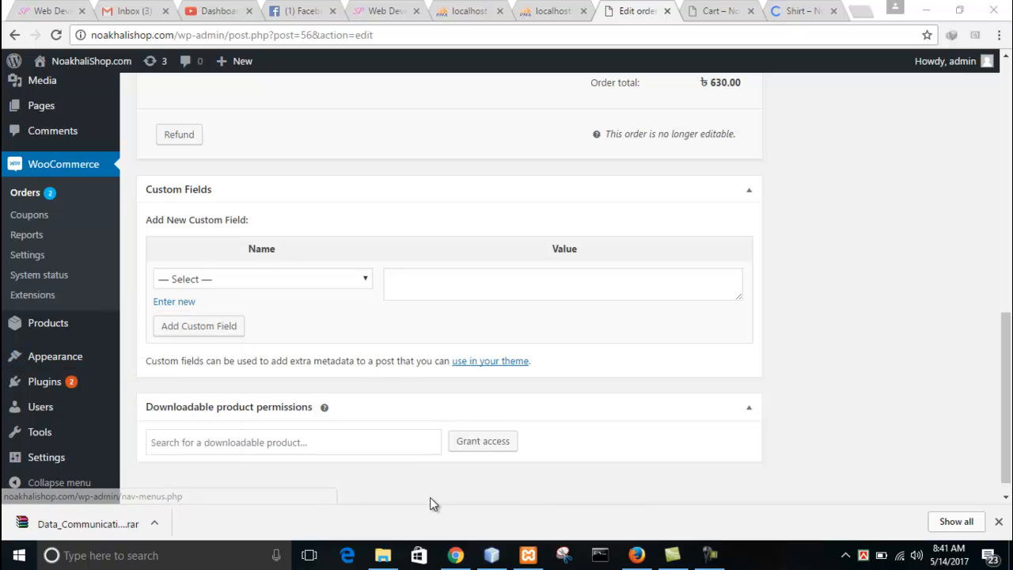
Look over the order's item section again and switch to the shop's open cart page
scroll(601, 430, down, 1)
scroll(713, 420, up, 5)
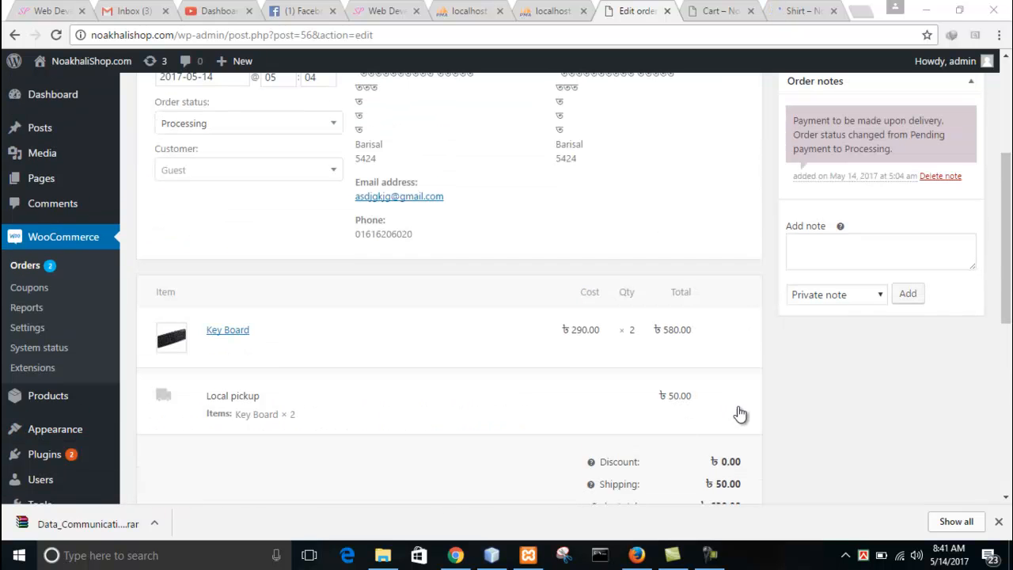
click(710, 555)
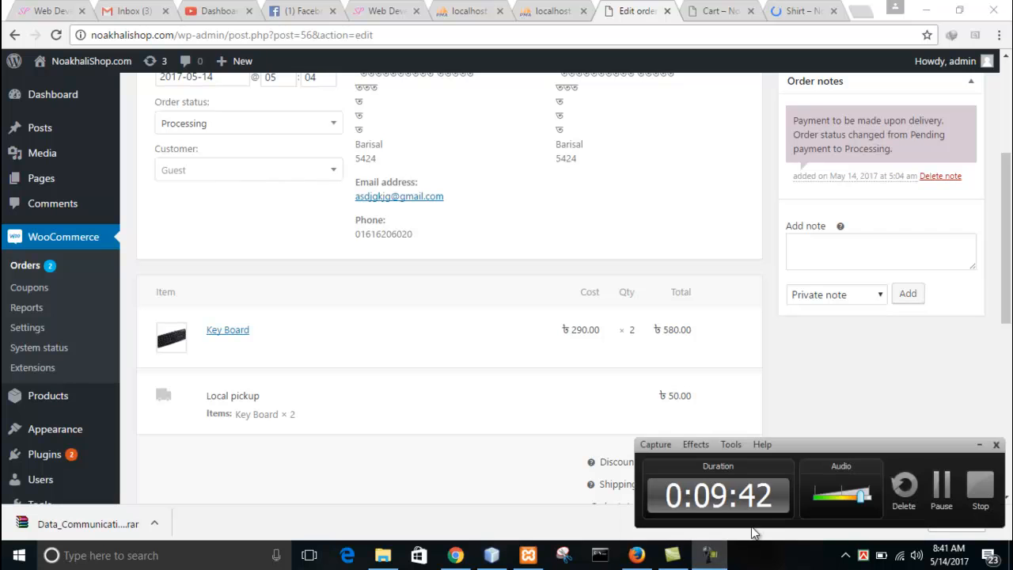
click(720, 11)
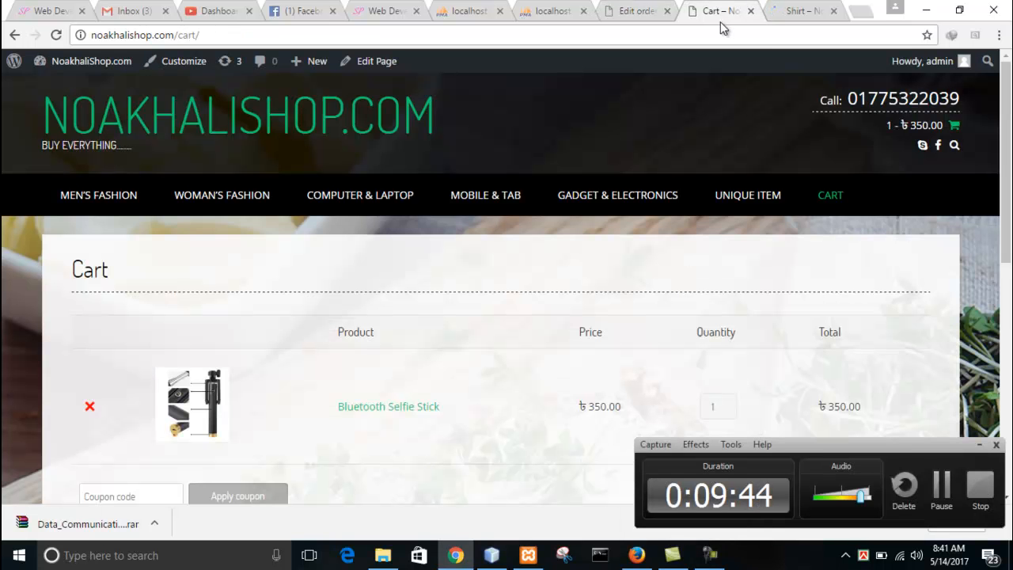